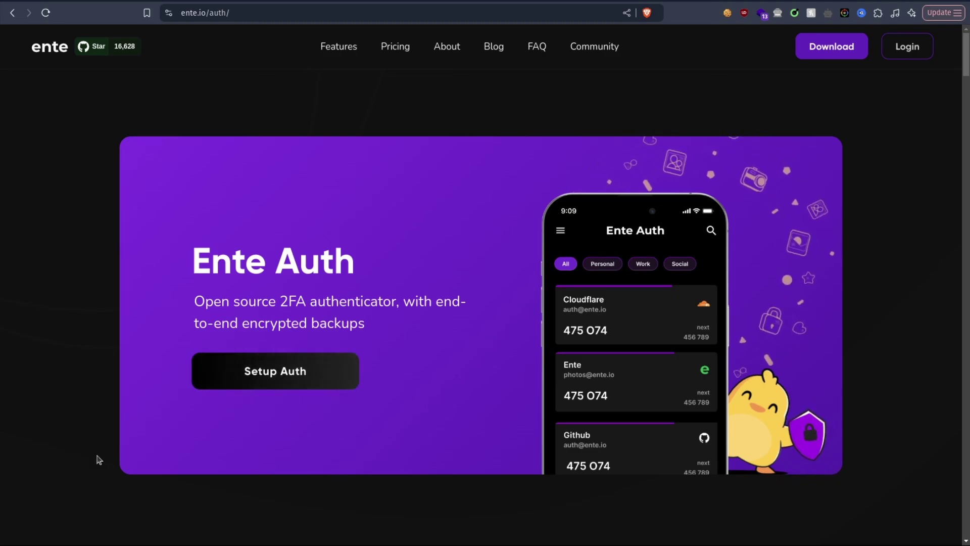
Step: On the Datasets page, start a new child dataset under Apps_Config
scroll(107, 439, down, 12)
scroll(106, 370, down, 2)
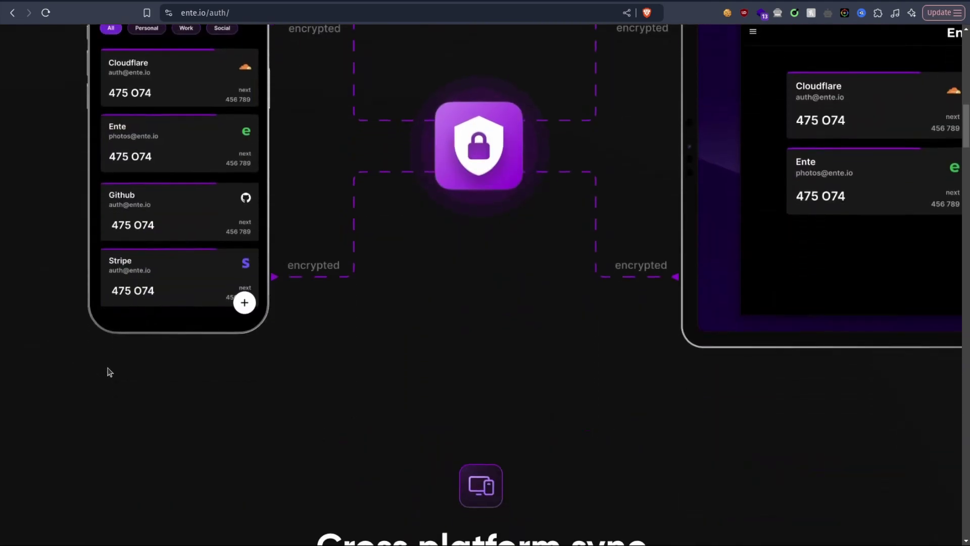
scroll(106, 370, up, 8)
scroll(120, 379, down, 4)
scroll(121, 379, down, 15)
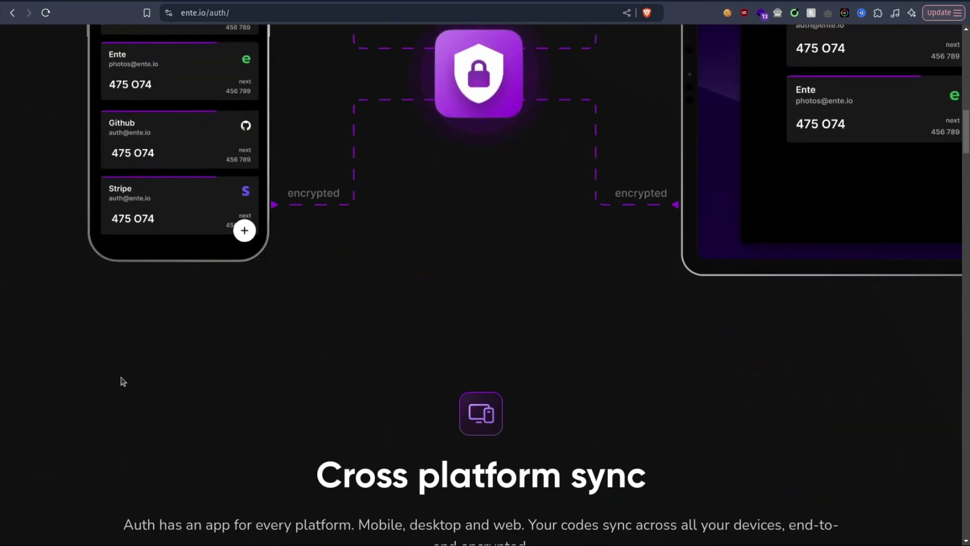
scroll(126, 370, down, 5)
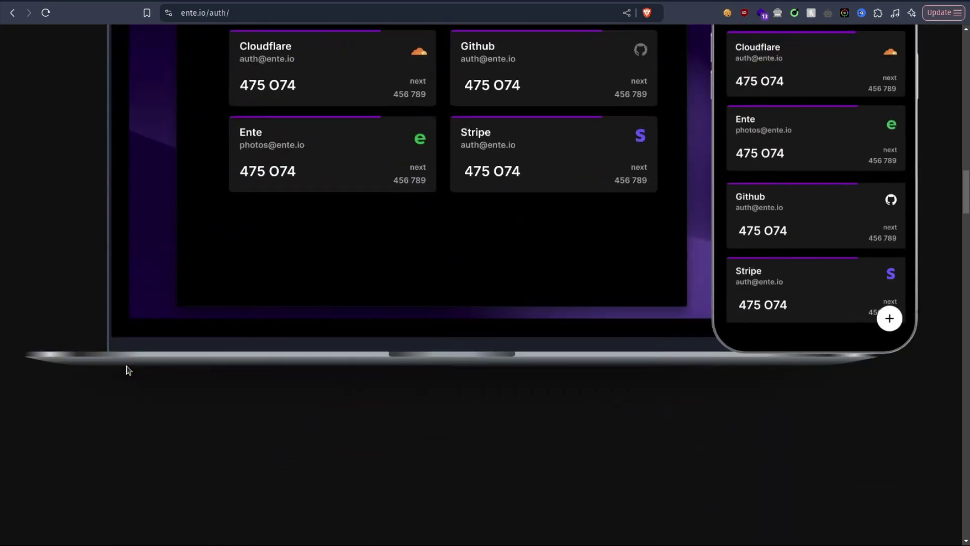
scroll(474, 399, up, 8)
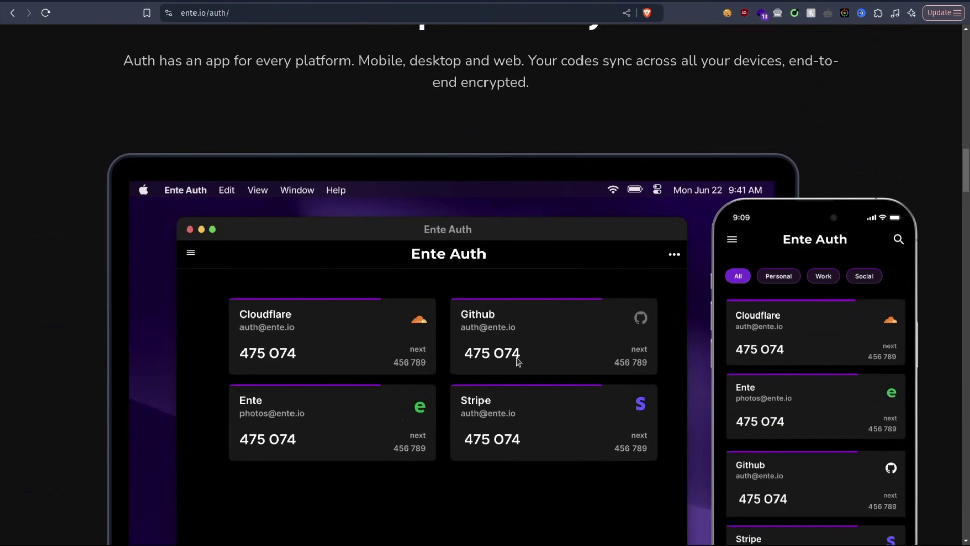
scroll(602, 316, down, 2)
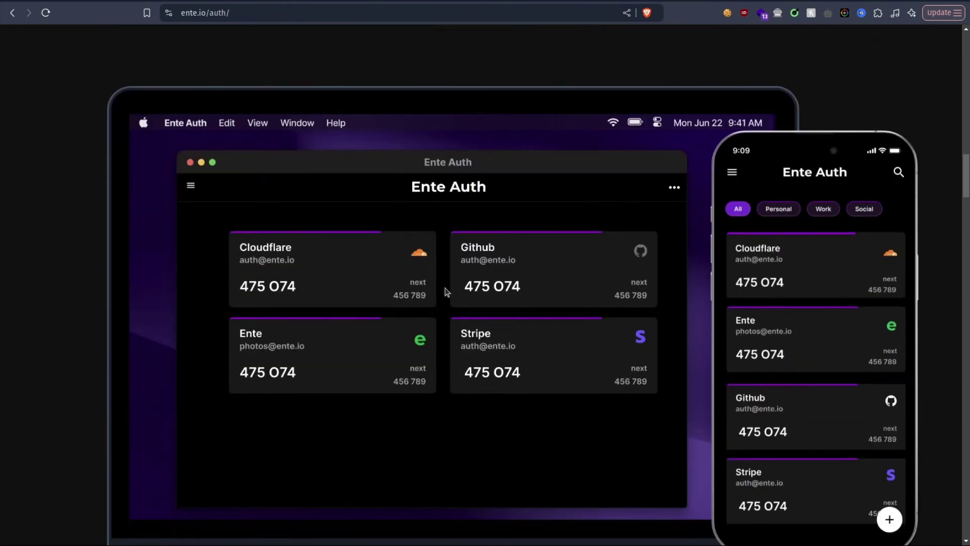
scroll(801, 332, down, 4)
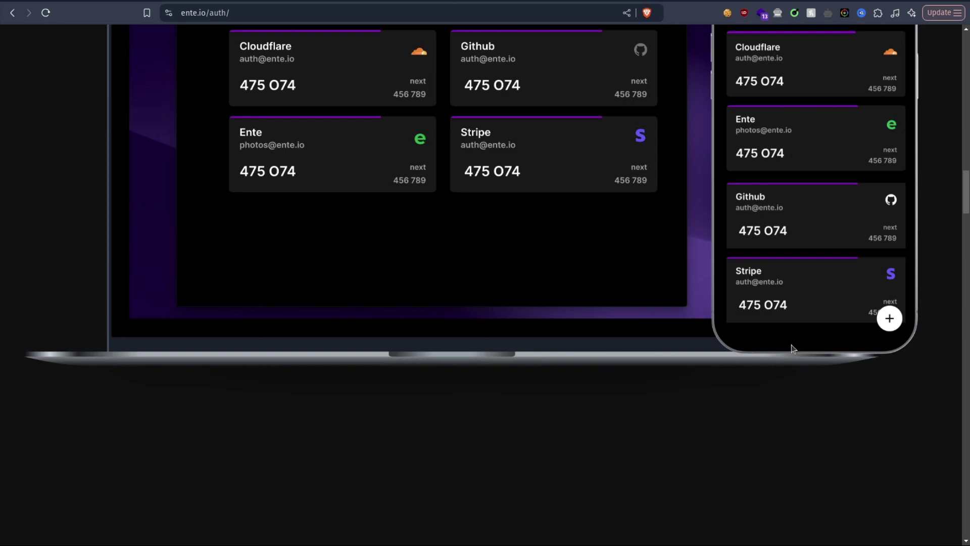
scroll(791, 344, down, 3)
scroll(768, 357, down, 5)
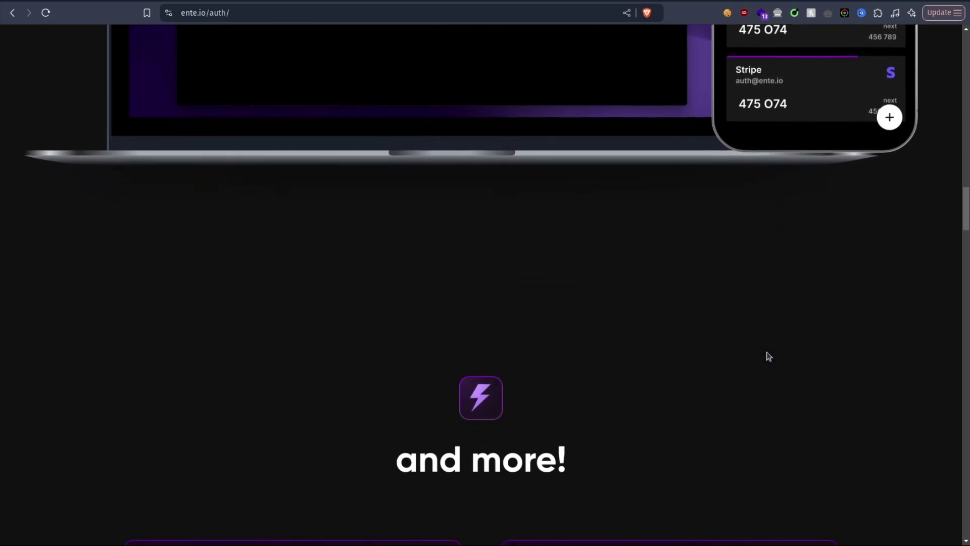
scroll(768, 356, down, 3)
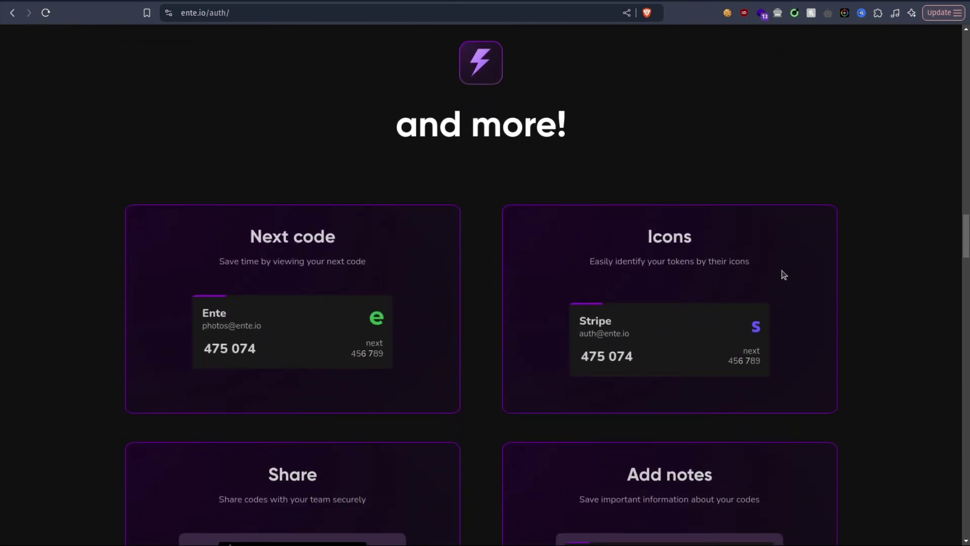
scroll(628, 176, down, 3)
scroll(628, 176, down, 6)
scroll(628, 176, down, 8)
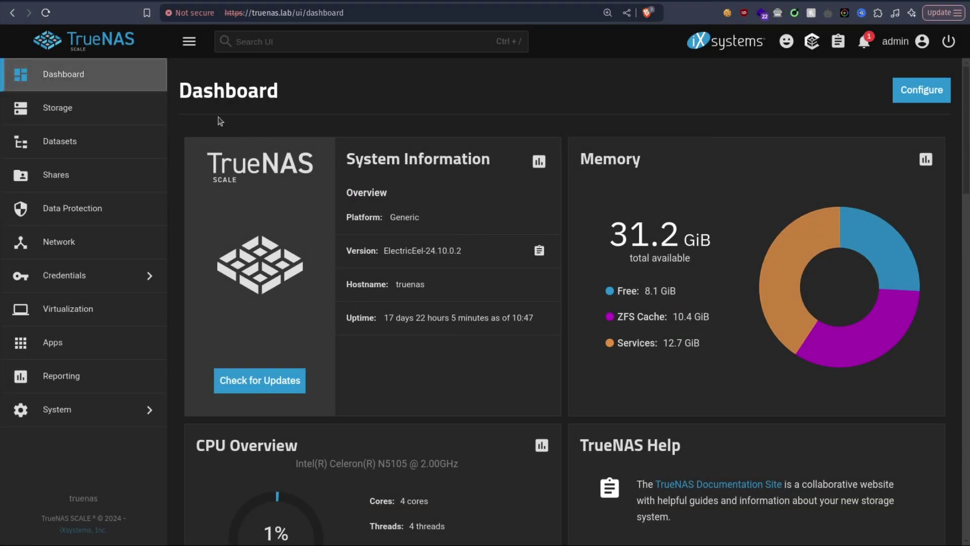
click(79, 142)
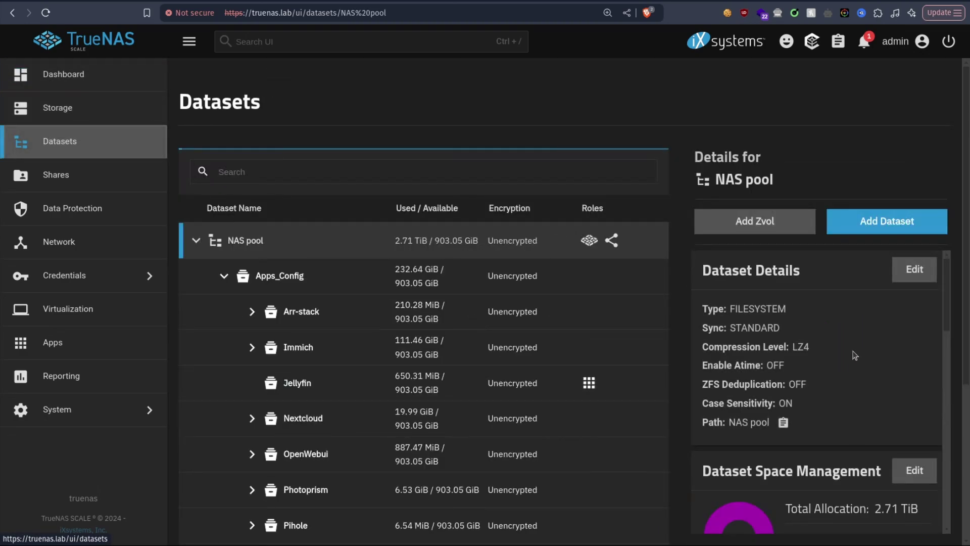
click(280, 276)
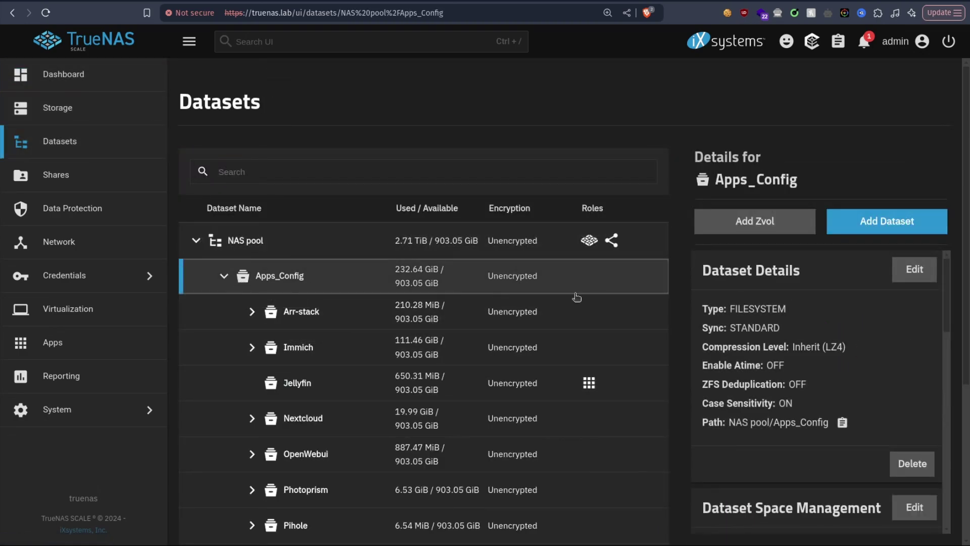
click(887, 222)
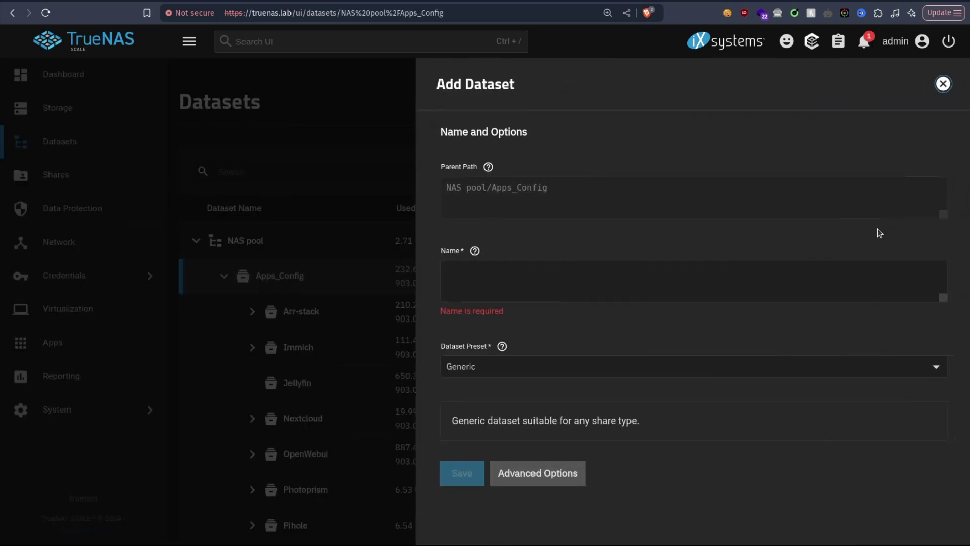
Step: Name the dataset Ente, choose the Apps preset, save it, then go to Apps
click(550, 275)
text(E)
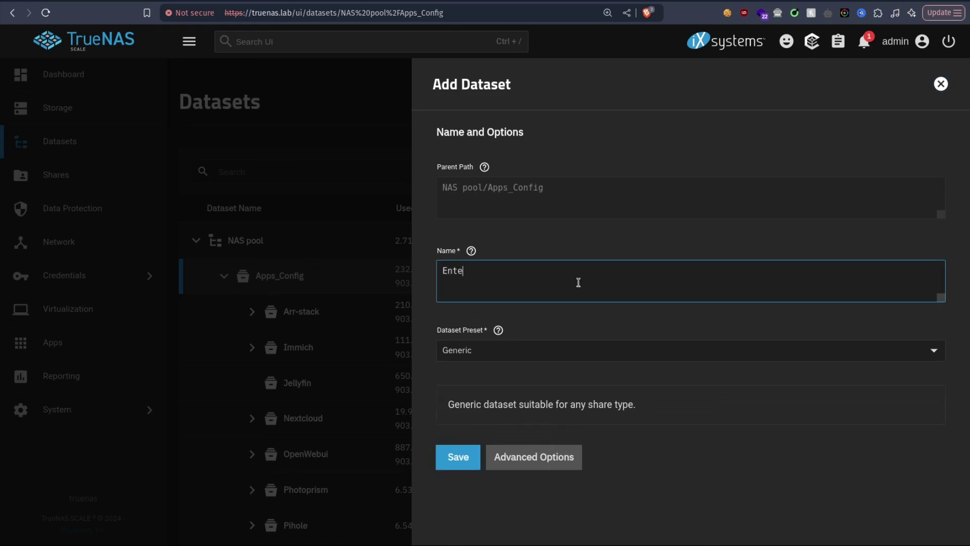
text(nte)
click(490, 353)
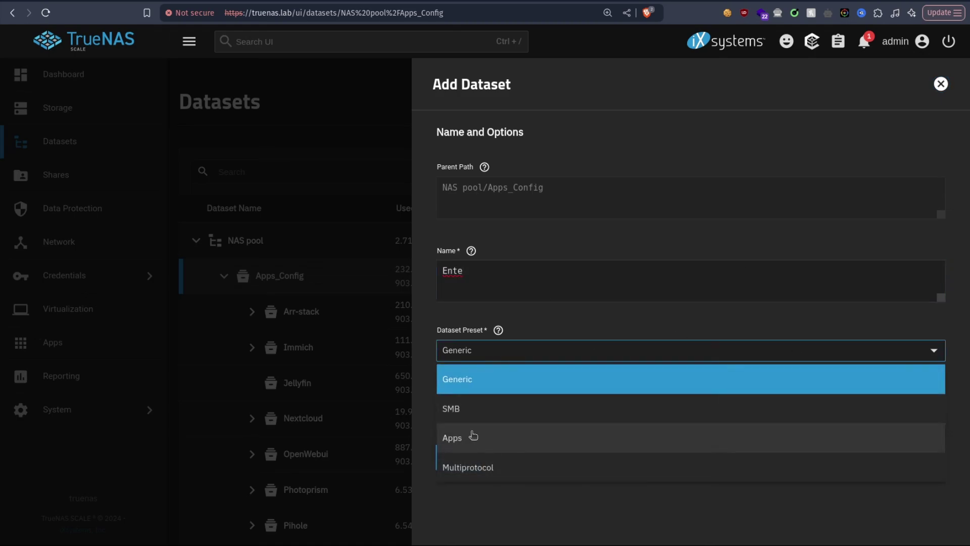
click(471, 437)
click(456, 475)
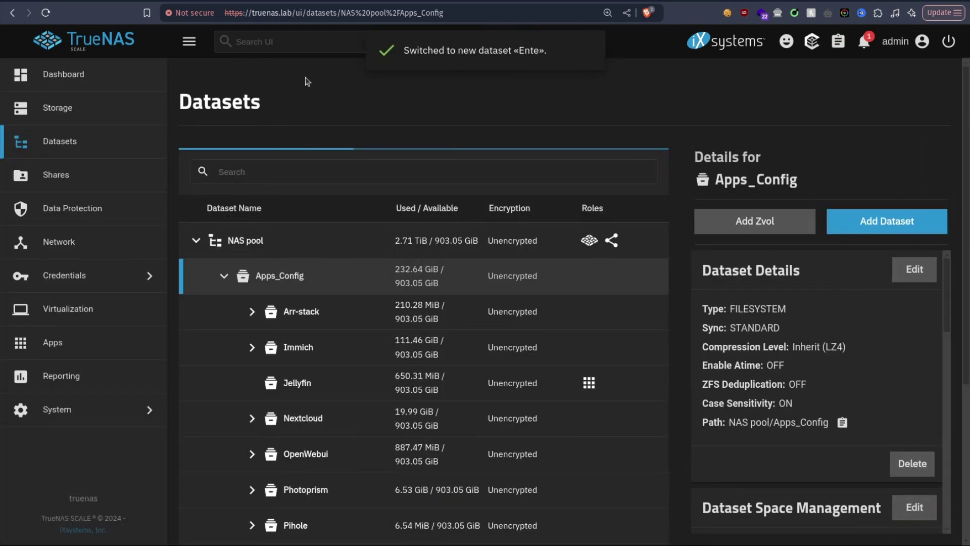
click(47, 349)
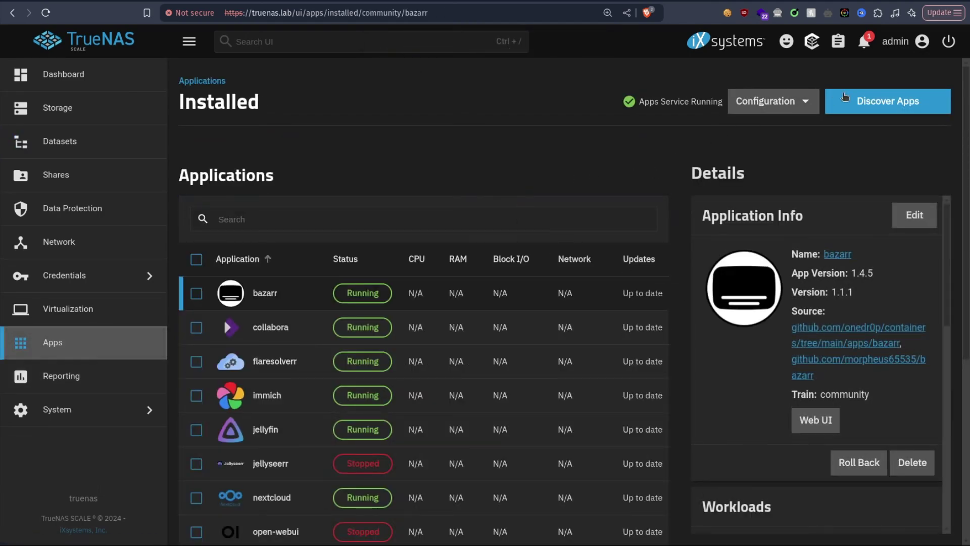
Step: Search the Discover Apps catalogue for 'Ente'
click(862, 99)
click(302, 168)
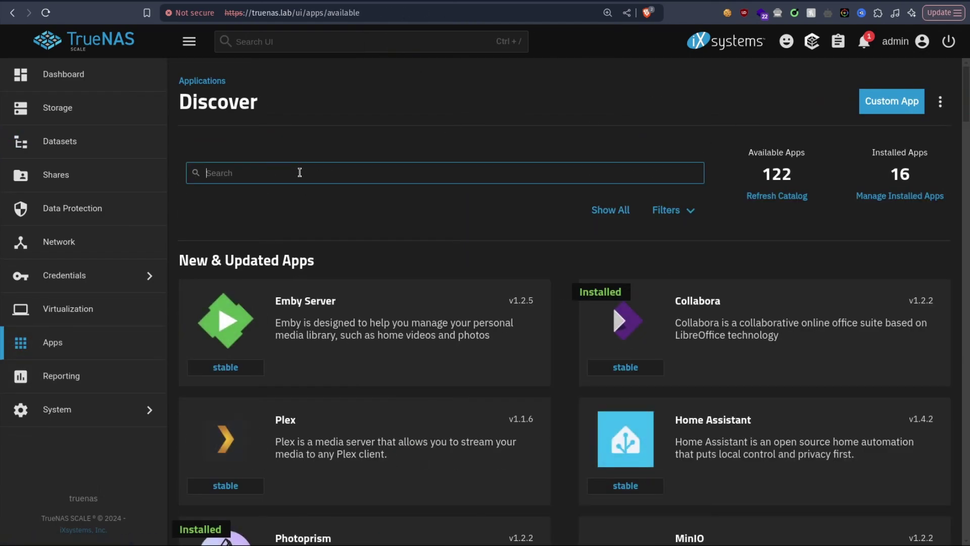
text(Ente)
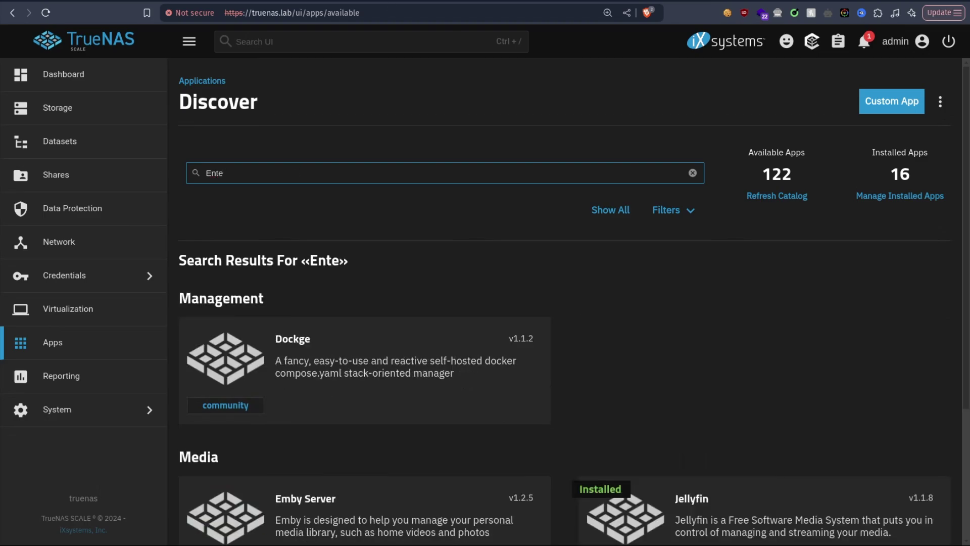
scroll(662, 234, down, 3)
scroll(662, 234, up, 3)
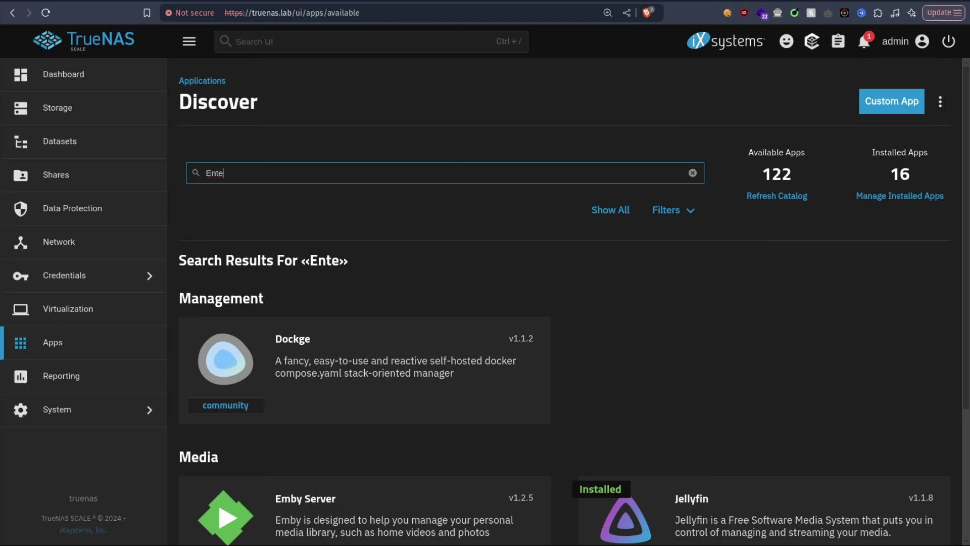
Step: In the ente_auth_truenas_scale README, select the first curl download command
click(807, 2)
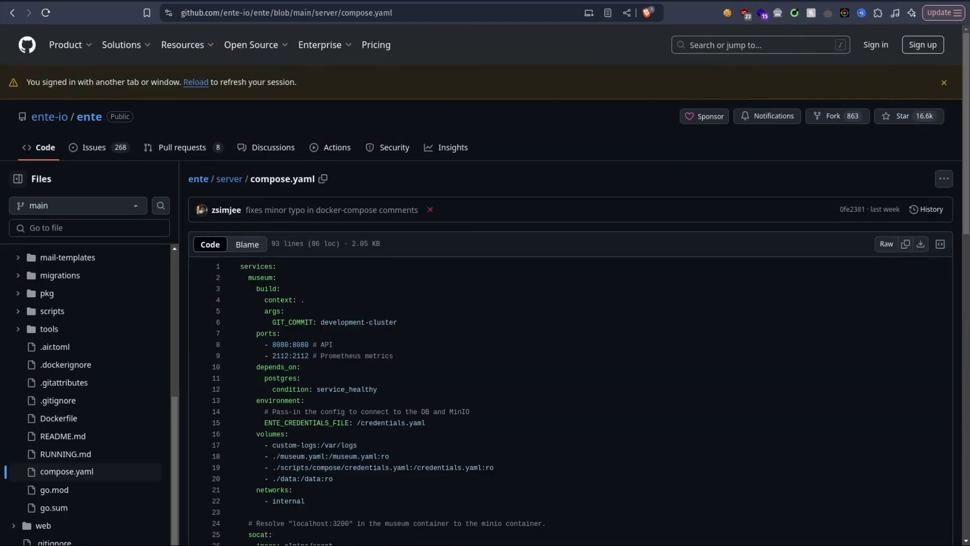
key(ctrl+Tab)
key(ctrl+Tab)
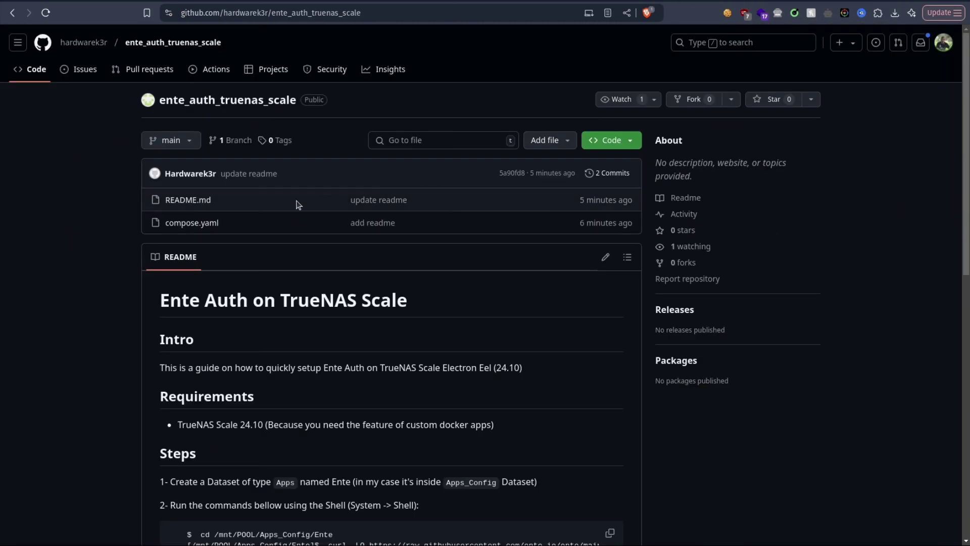
scroll(472, 329, down, 3)
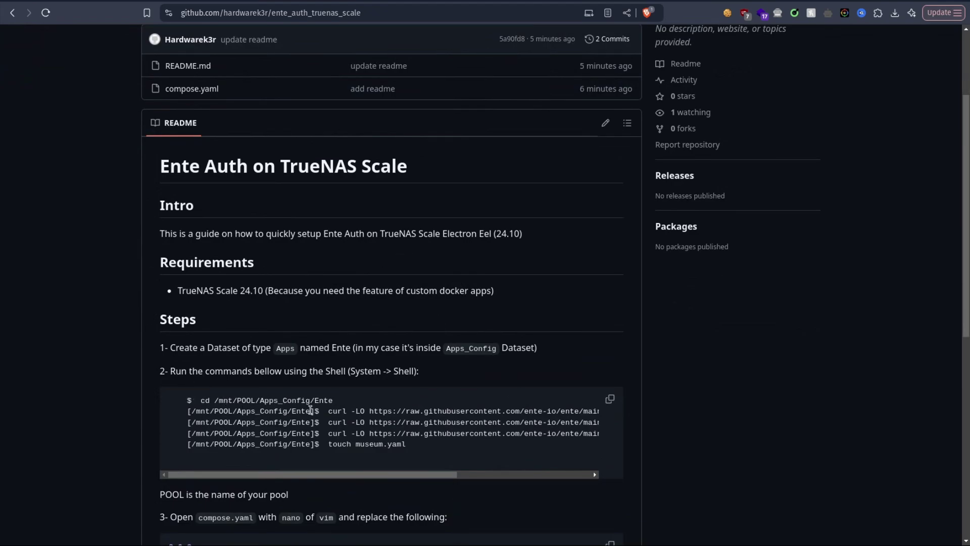
drag(315, 410, 266, 401)
click(337, 406)
drag(328, 412, 537, 412)
drag(417, 473, 529, 473)
drag(531, 412, 330, 410)
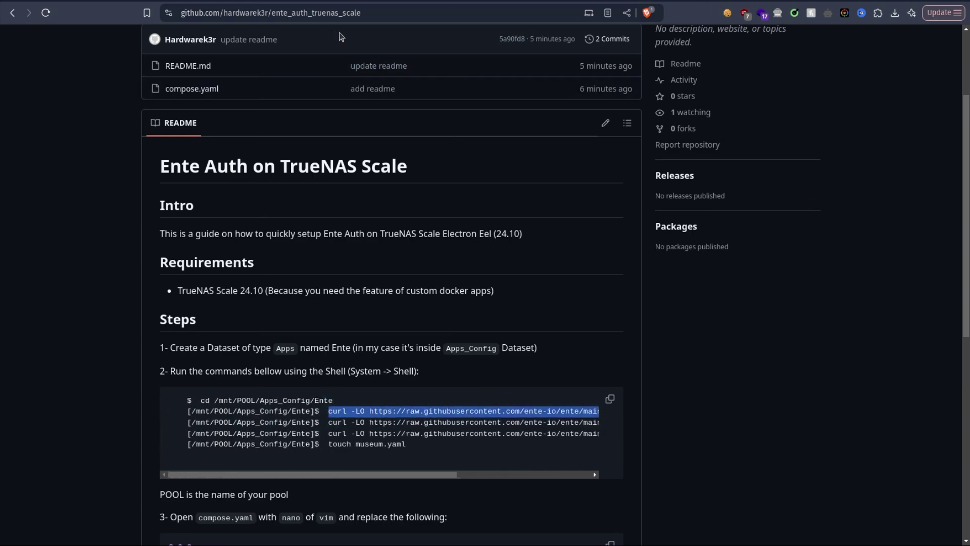
Step: In the TrueNAS shell, change into Apps_Config/Ente and list its contents
key(ctrl+Tab)
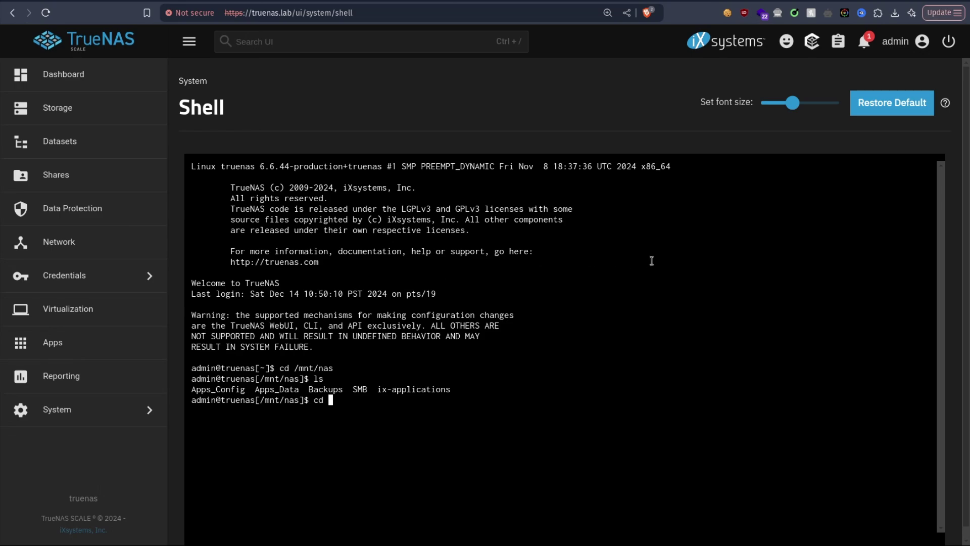
key(ctrl+l)
key(ctrl+c)
text(ls)
key(Return)
text(cd Ap)
key(Tab)
text(C)
key(Tab)
key(Return)
text(cd E)
key(Tab)
key(Return)
key(ctrl+l)
text(ls)
key(Return)
Step: Download compose.yaml and credentials.yaml into the Ente folder using the README's curl commands
key(ctrl+v)
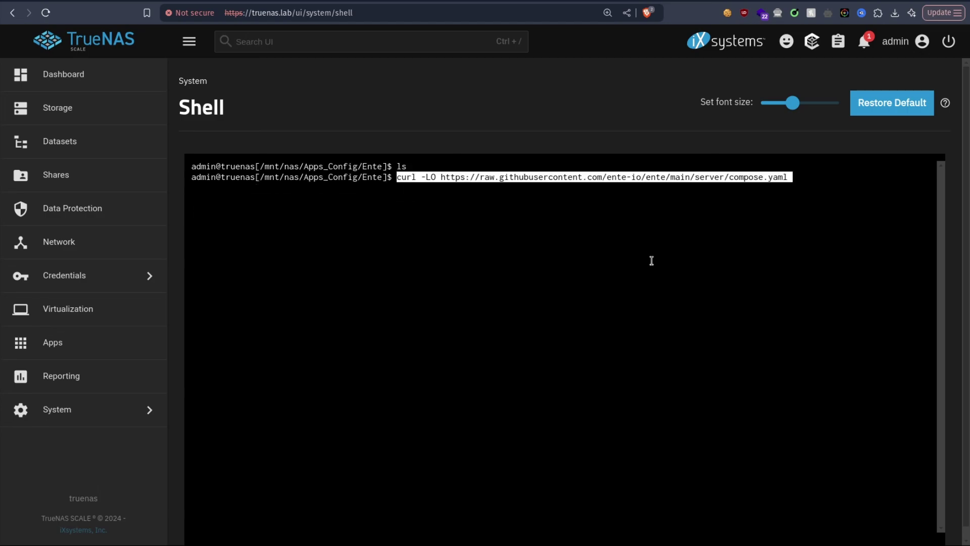
key(Return)
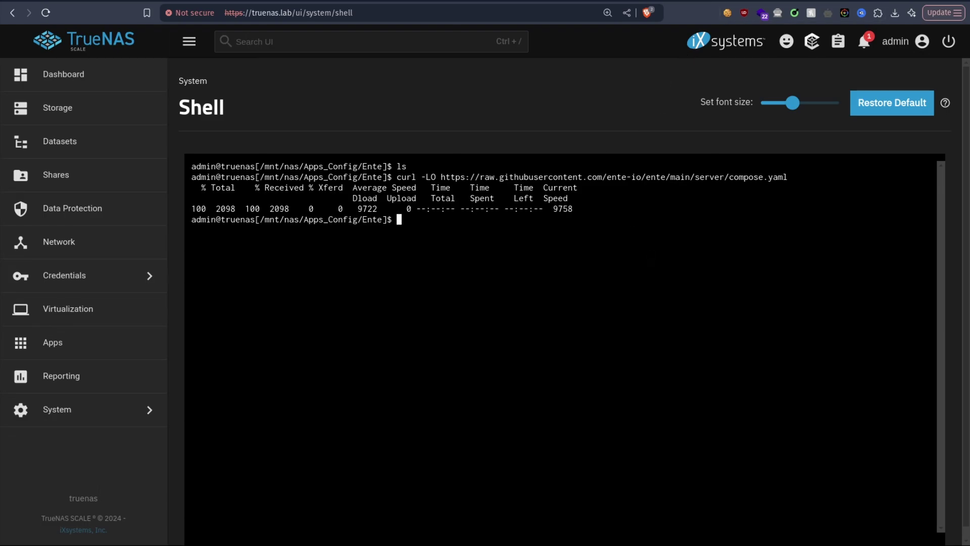
key(ctrl+Tab)
drag(326, 422, 589, 426)
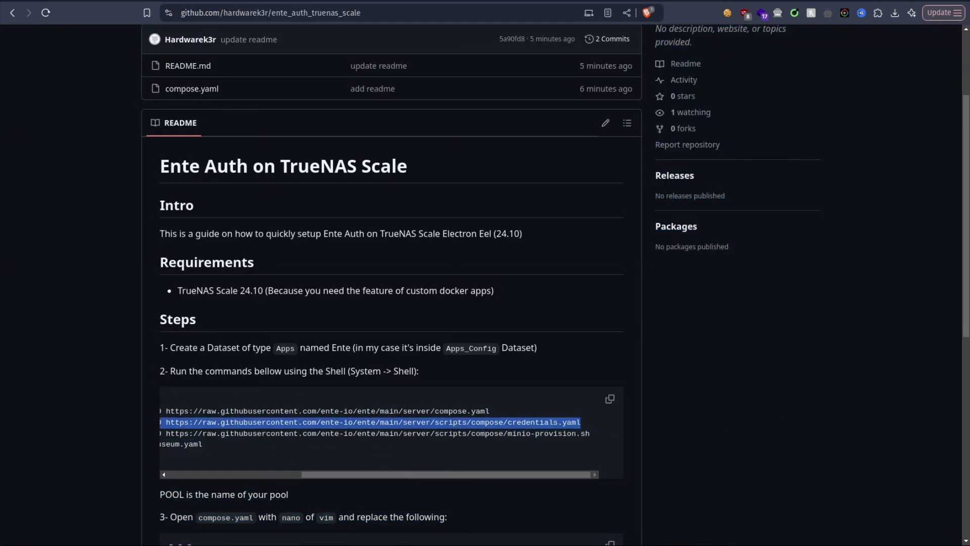
key(ctrl+shift+Tab)
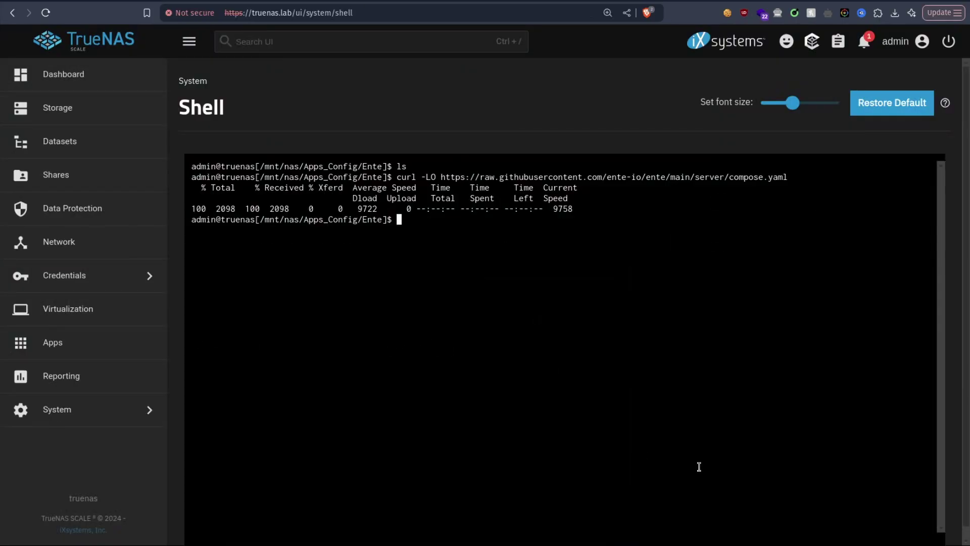
key(ctrl+shift+v)
key(Return)
Step: Copy and run the curl command that downloads minio-provision.sh
key(ctrl+Tab)
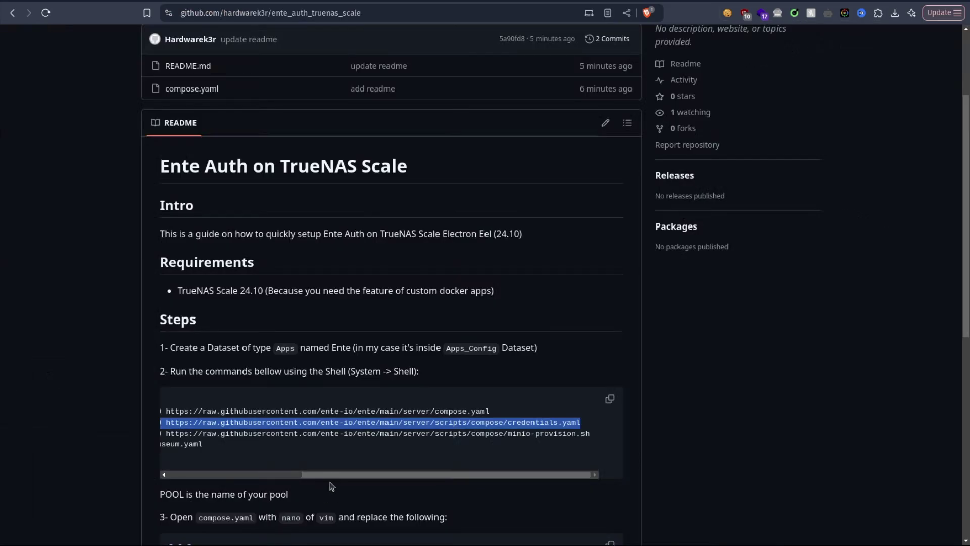
drag(597, 434, 328, 431)
key(ctrl+Tab)
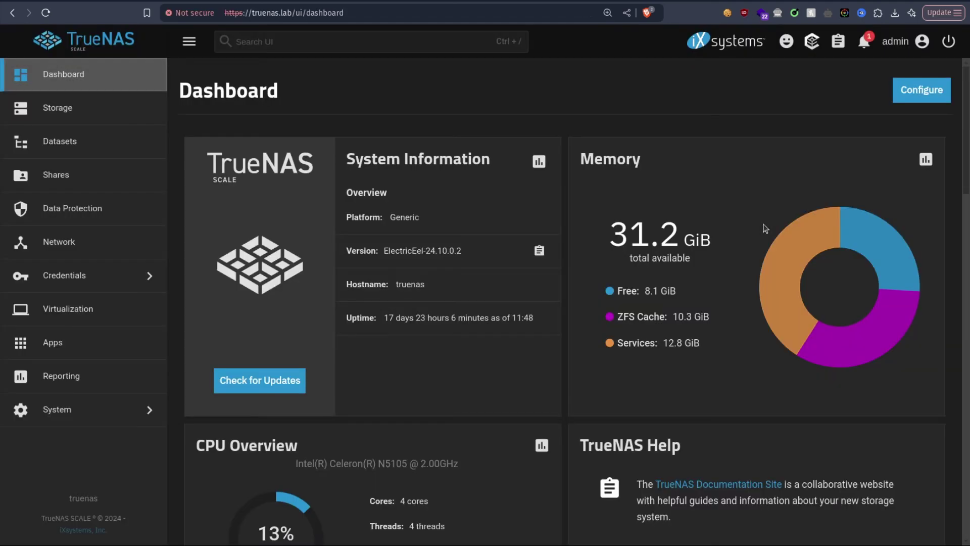
key(ctrl+Tab)
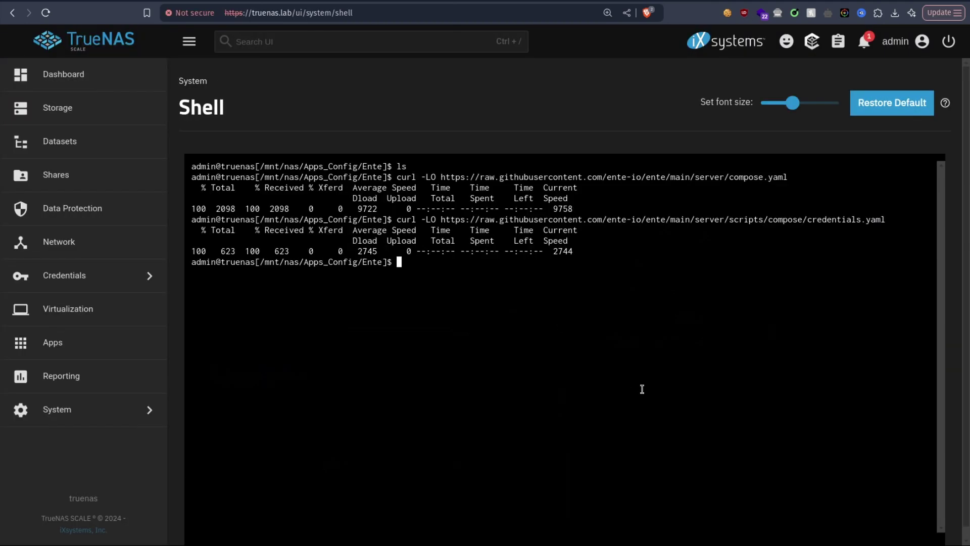
key(ctrl+shift+v)
key(Return)
Step: Create an empty museum.yaml with touch museum.yaml
key(ctrl+Tab)
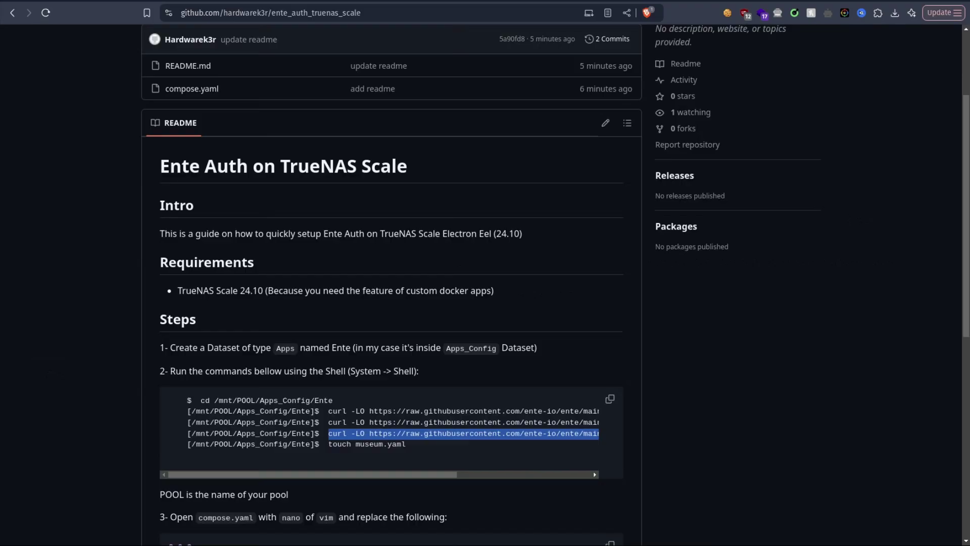
drag(407, 444, 327, 443)
key(ctrl+Tab)
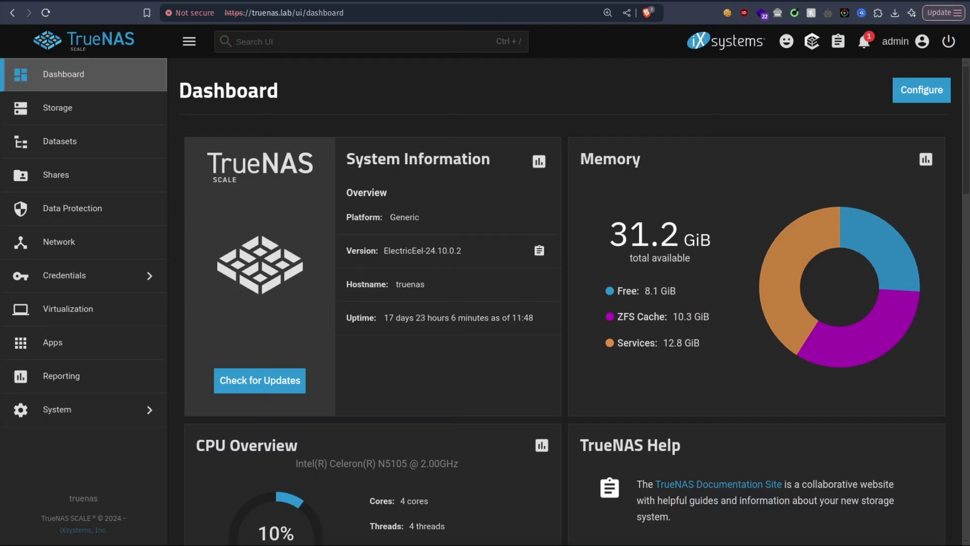
key(ctrl+Tab)
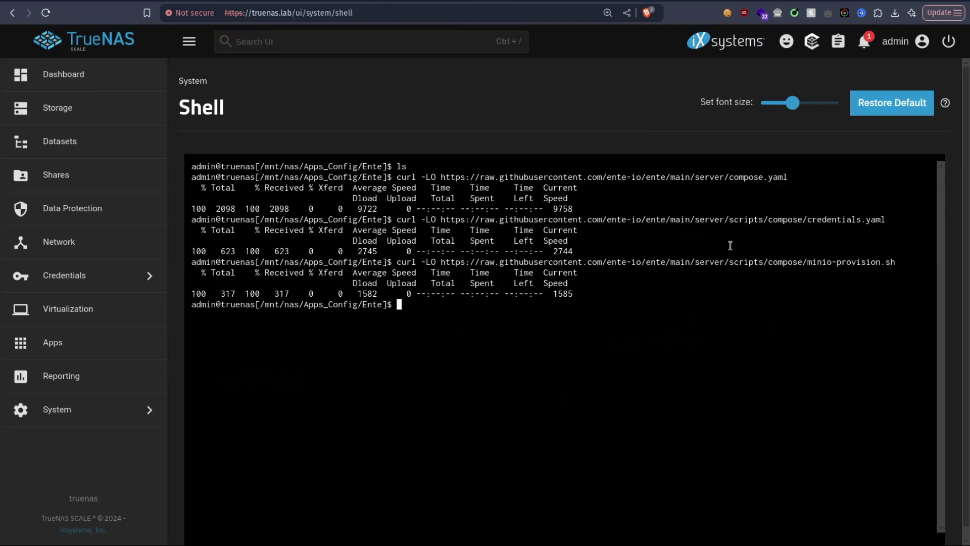
key(ctrl+v)
key(Return)
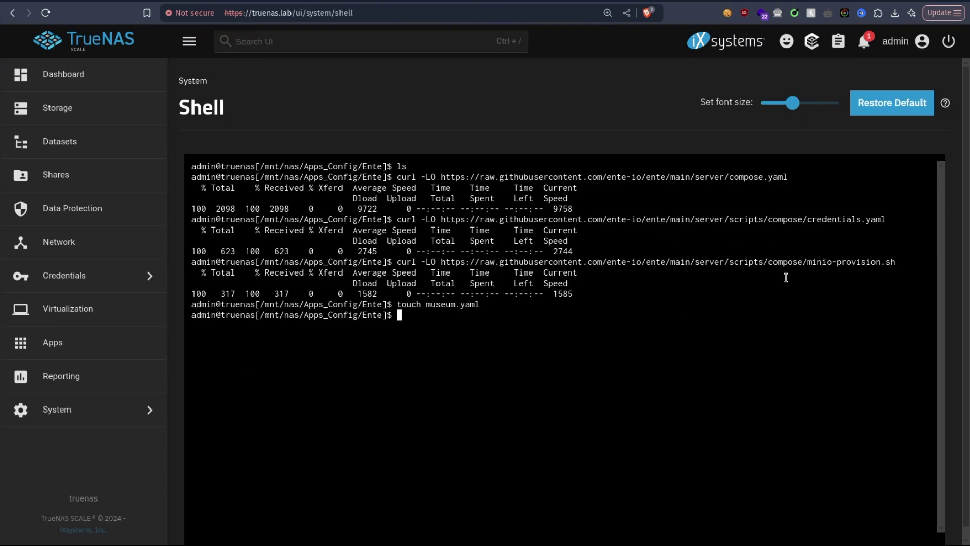
Step: Review the README's compose.yaml diff: removed build lines, new image, credentials and volume paths
key(ctrl+Tab)
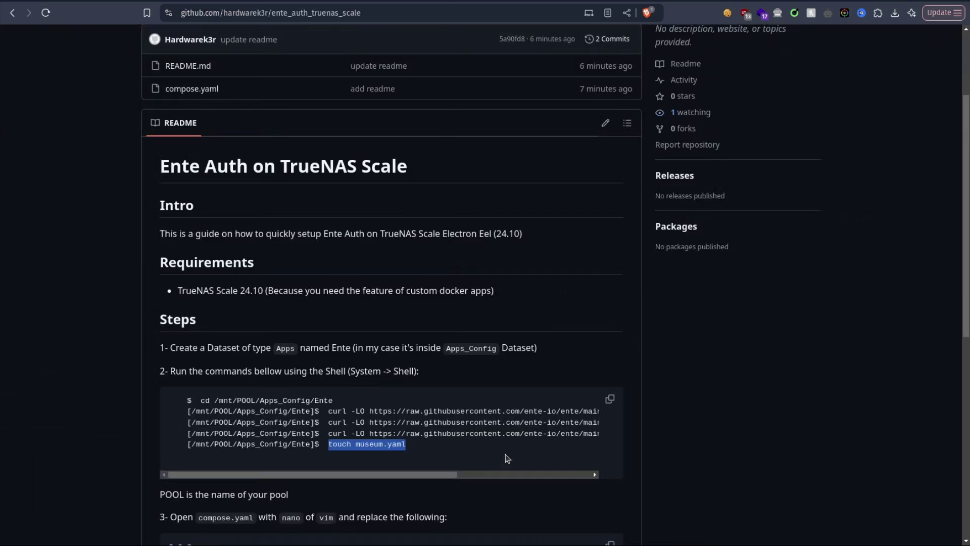
scroll(274, 309, down, 8)
scroll(274, 309, up, 3)
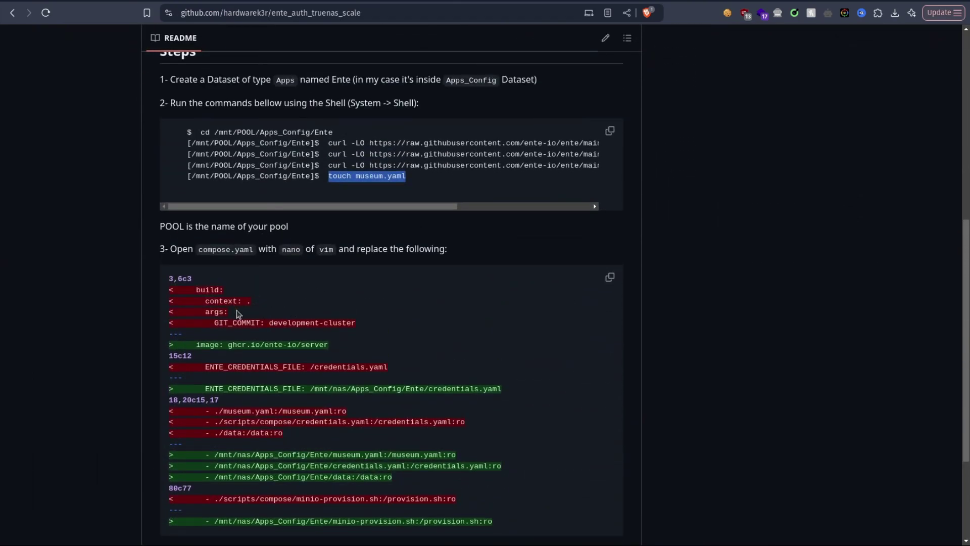
scroll(252, 285, down, 3)
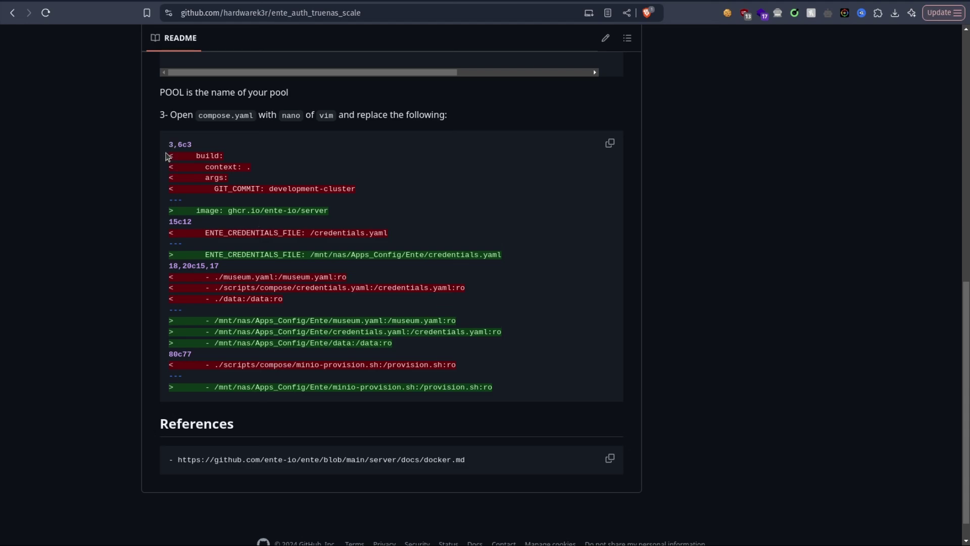
drag(167, 157, 371, 188)
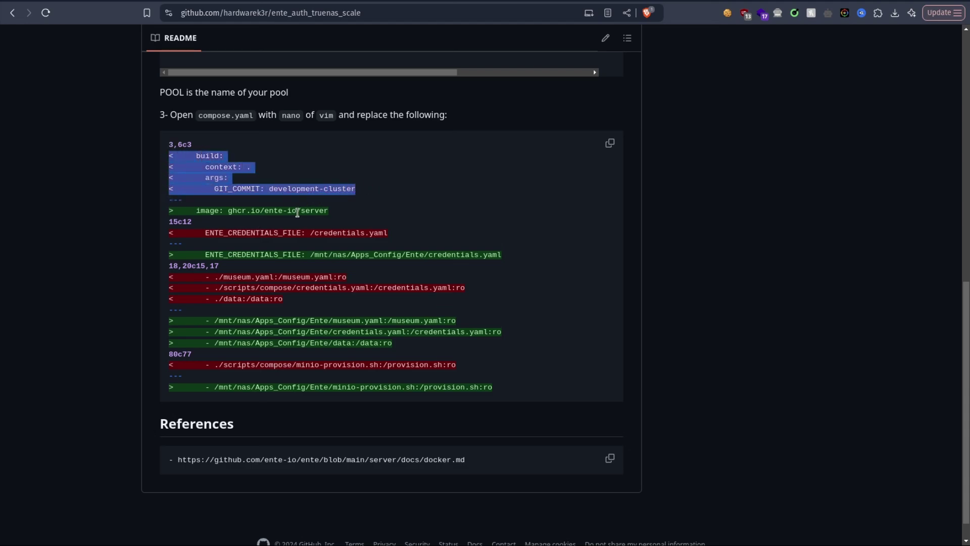
drag(187, 209, 388, 233)
drag(306, 254, 464, 253)
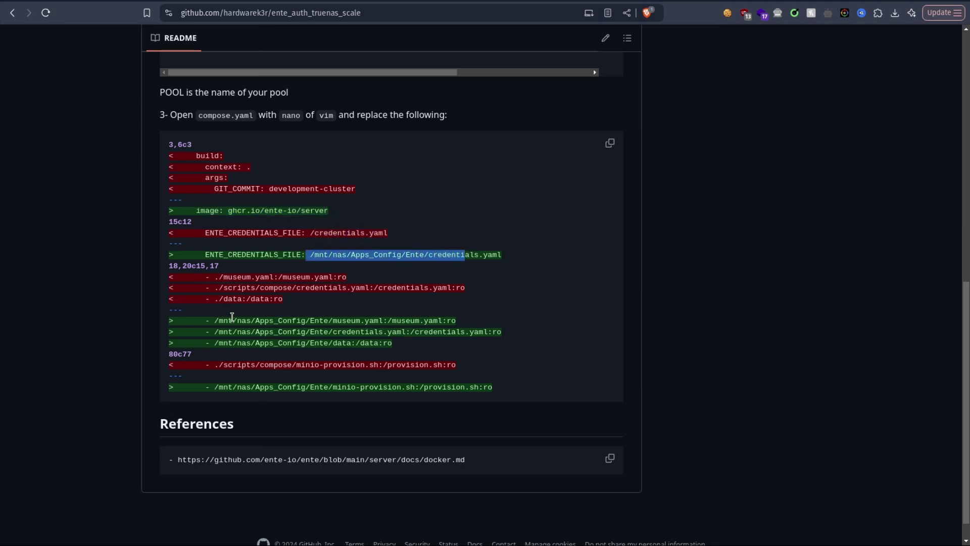
drag(215, 321, 278, 343)
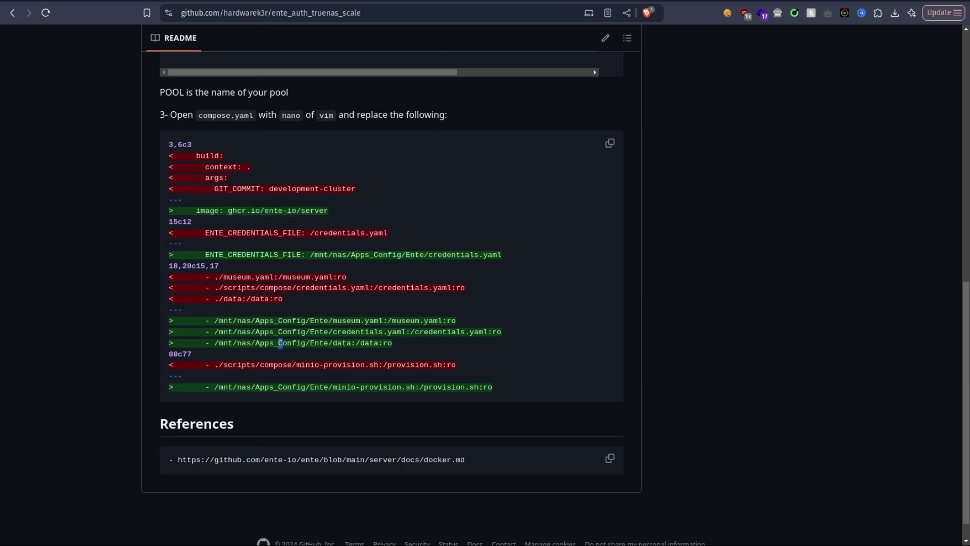
key(ctrl+Tab)
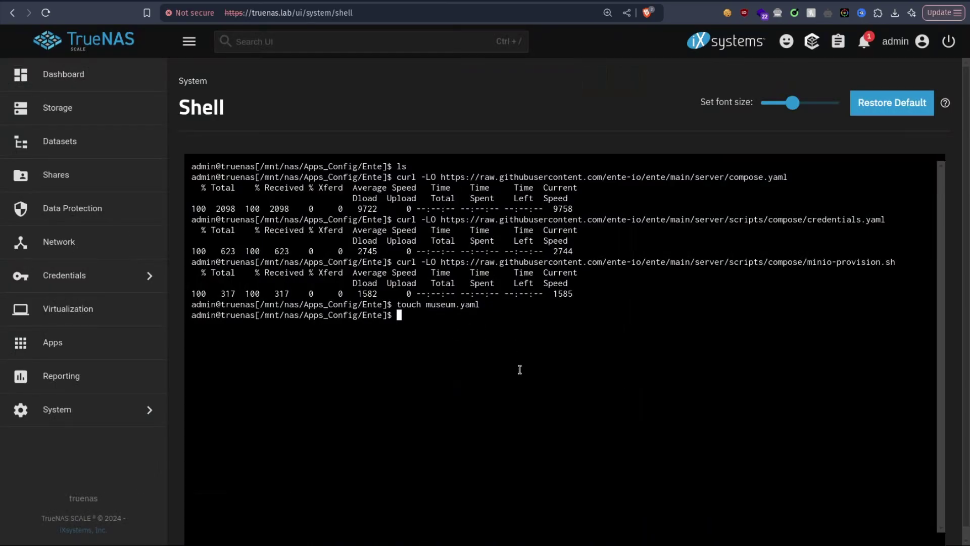
Step: Open compose.yaml in nano, add image ghcr.io/ente-io/server under museum, and delete the build lines
text(nano compose.yaml)
key(Return)
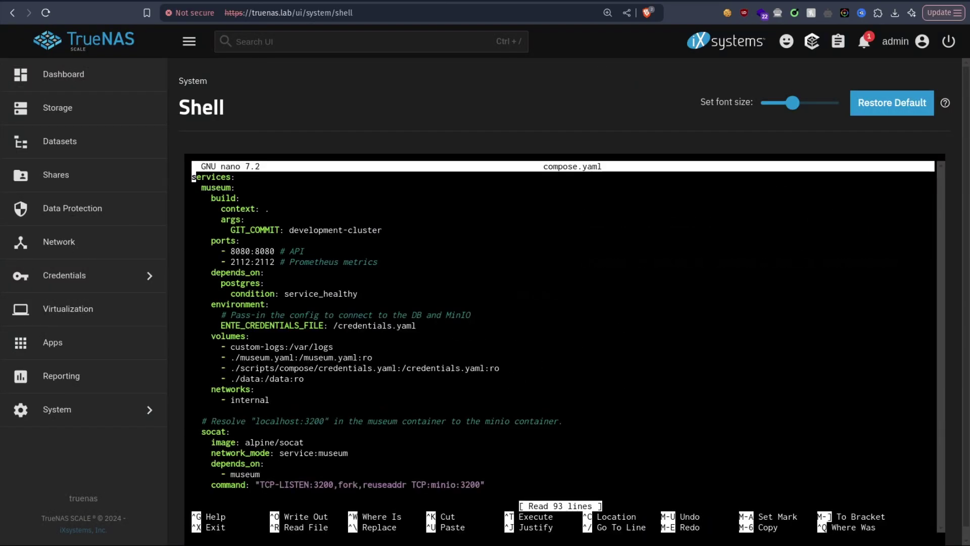
key(ctrl+Tab)
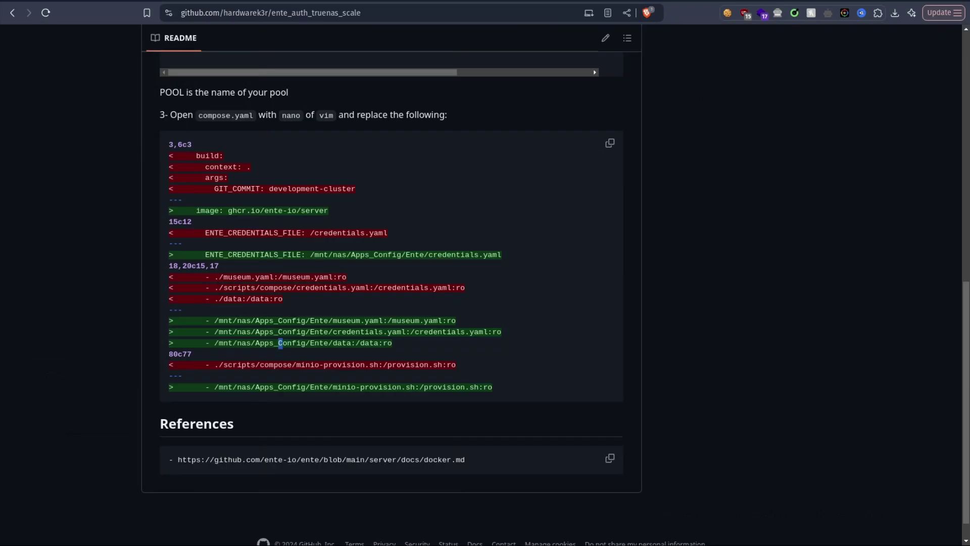
drag(195, 210, 325, 222)
key(ctrl+c)
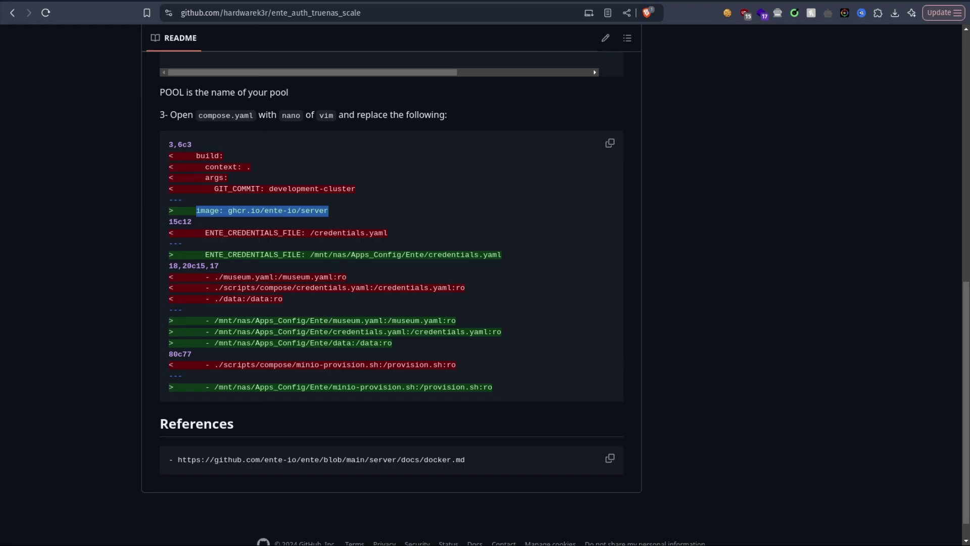
key(ctrl+shift+Tab)
key(Down)
key(End)
key(Return)
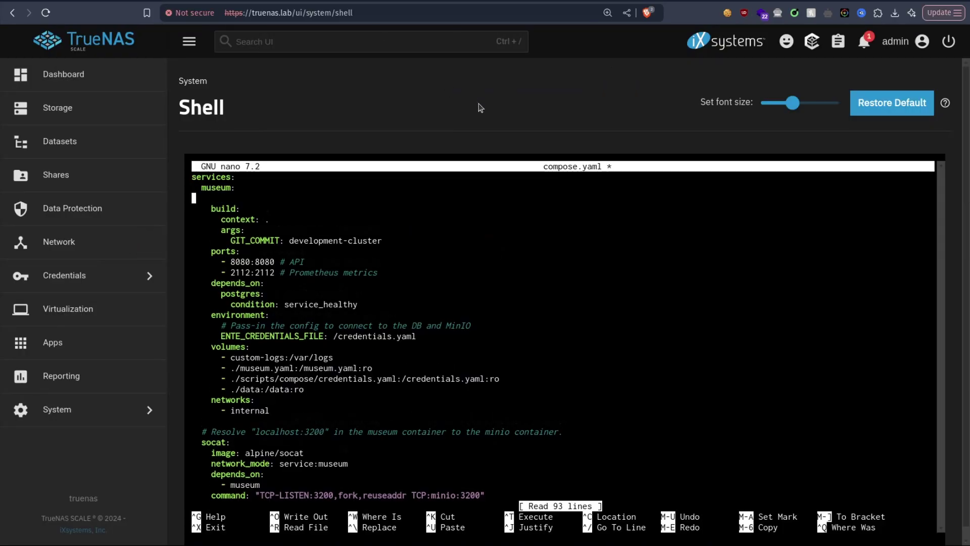
key(ctrl+shift+v)
key(Down)
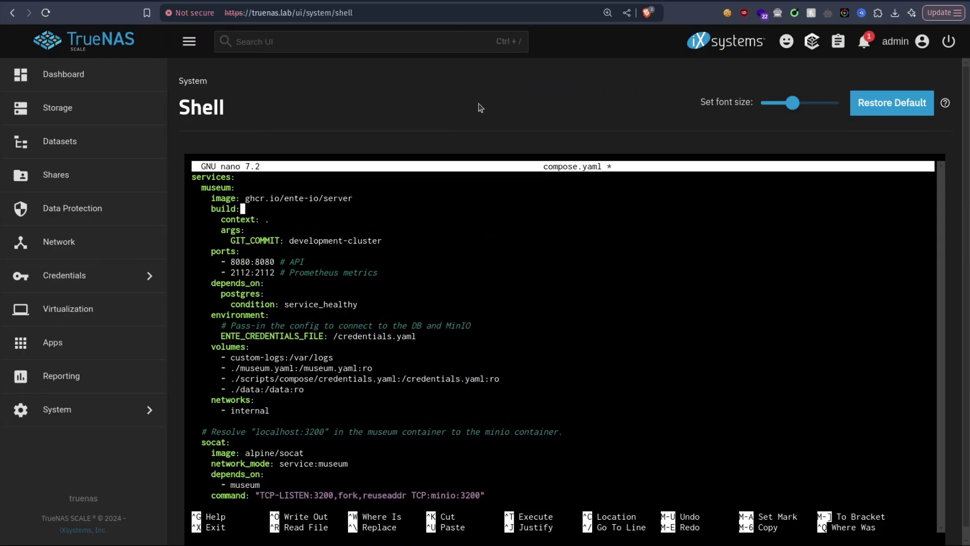
key(ctrl+k)
key(ctrl+k)
key(ctrl+k)
key(ctrl+k)
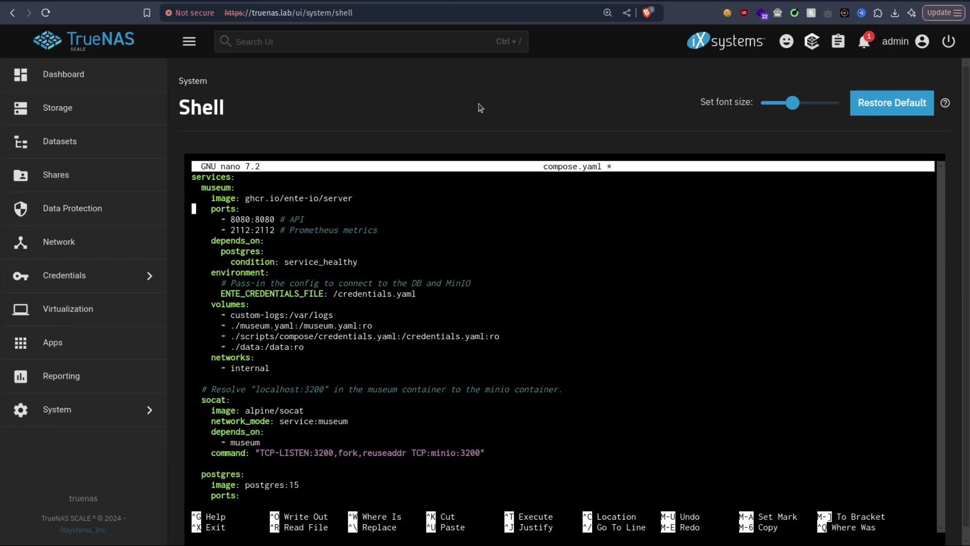
key(Down)
key(Down)
key(Down)
key(Down)
Step: Set ENTE_CREDENTIALS_FILE to /mnt/nas/Apps_Config/Ente/credentials.yaml
key(ctrl+Tab)
click(317, 251)
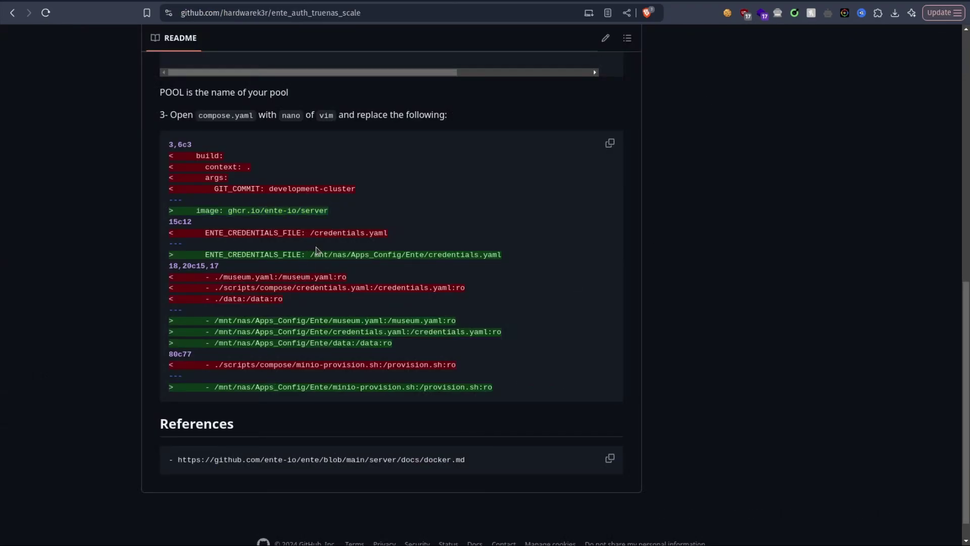
drag(310, 255, 529, 258)
key(ctrl+c)
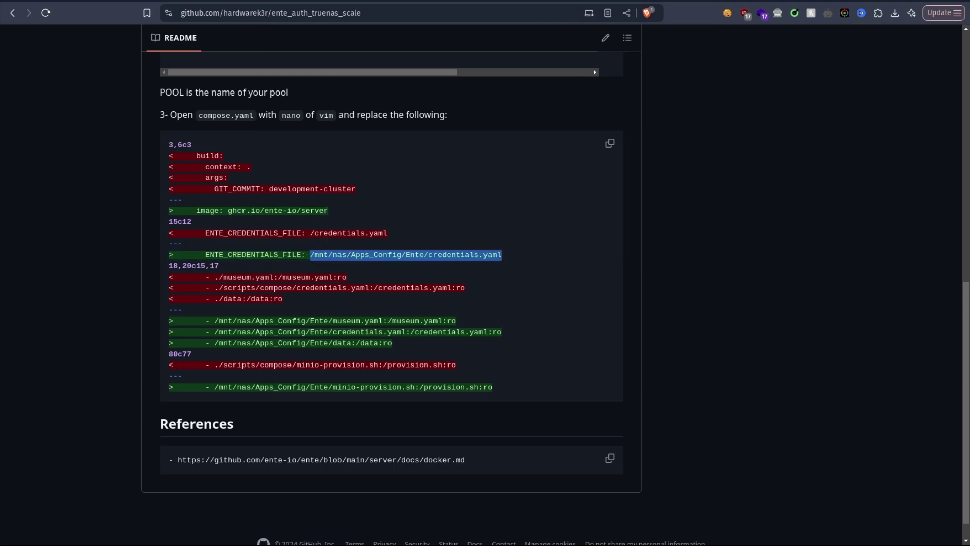
key(ctrl+Tab)
key(Down)
key(Down)
key(Down)
key(Down)
key(End)
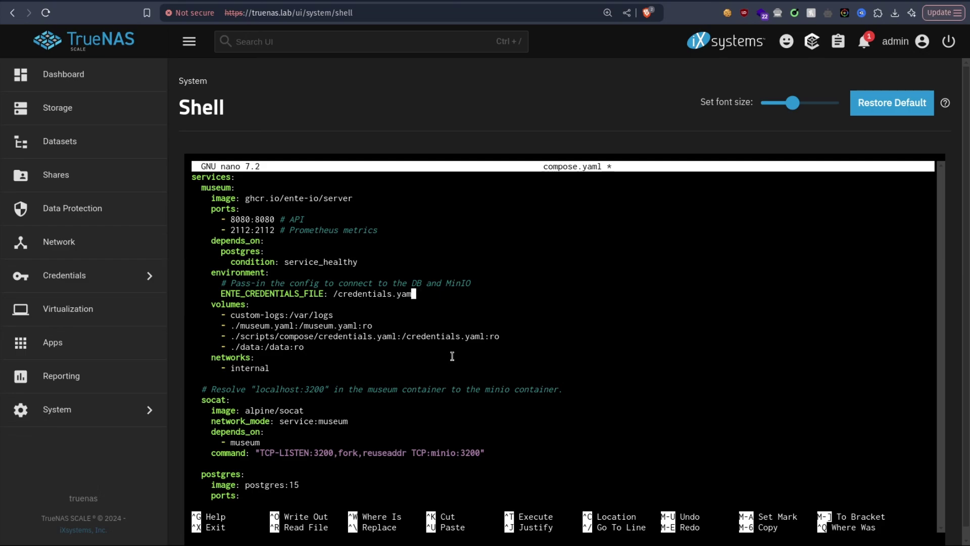
key(BackSpace)
key(BackSpace)
key(BackSpace)
key(BackSpace)
key(BackSpace)
key(BackSpace)
key(BackSpace)
key(BackSpace)
key(BackSpace)
key(BackSpace)
key(BackSpace)
key(BackSpace)
key(BackSpace)
key(BackSpace)
key(BackSpace)
key(BackSpace)
key(ctrl+shift+v)
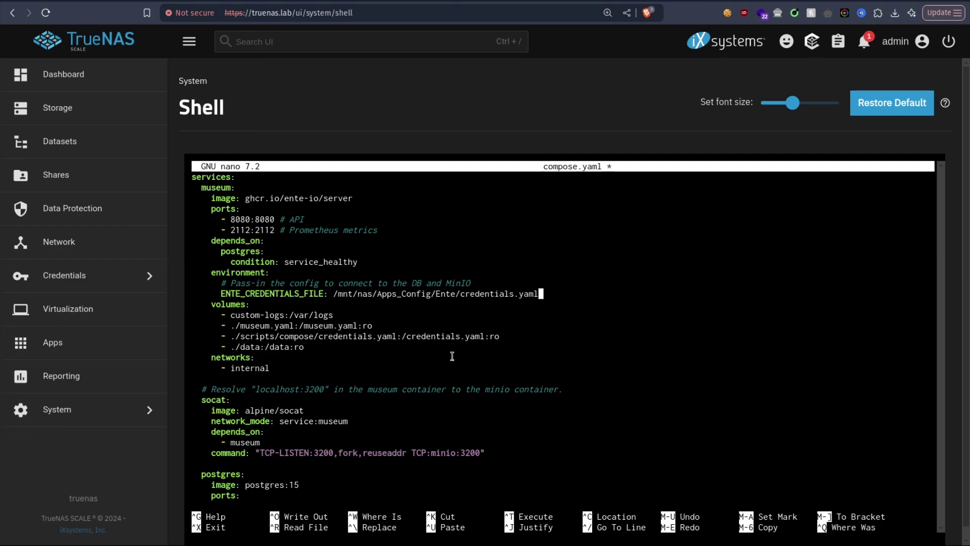
Step: Copy the /mnt/nas/Apps_Config/Ente/ folder prefix from the README
key(ctrl+shift+Tab)
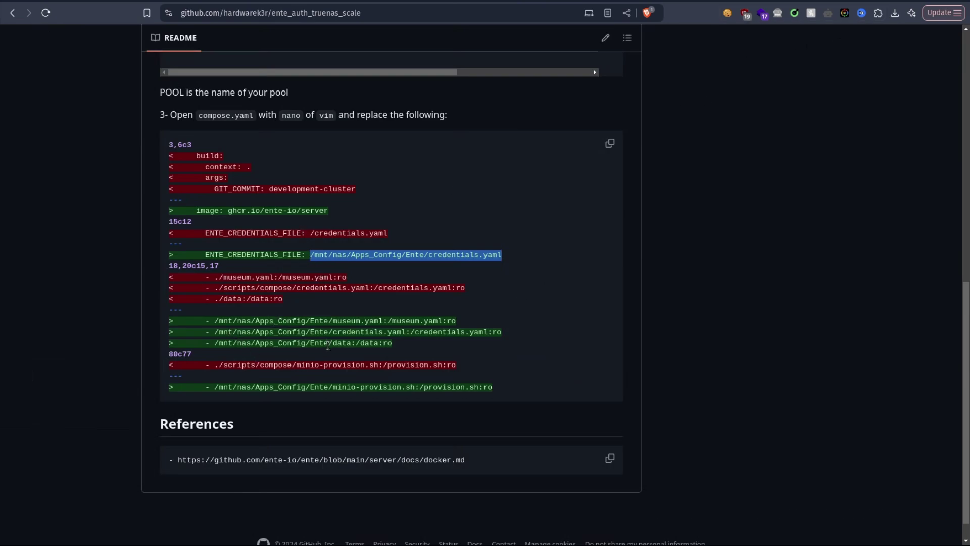
drag(365, 332, 369, 332)
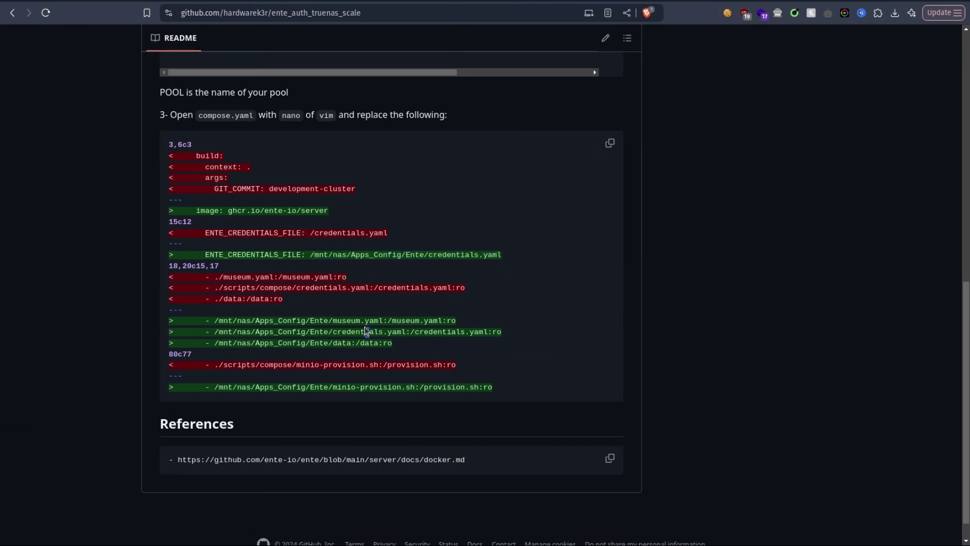
drag(216, 317, 334, 321)
key(ctrl+c)
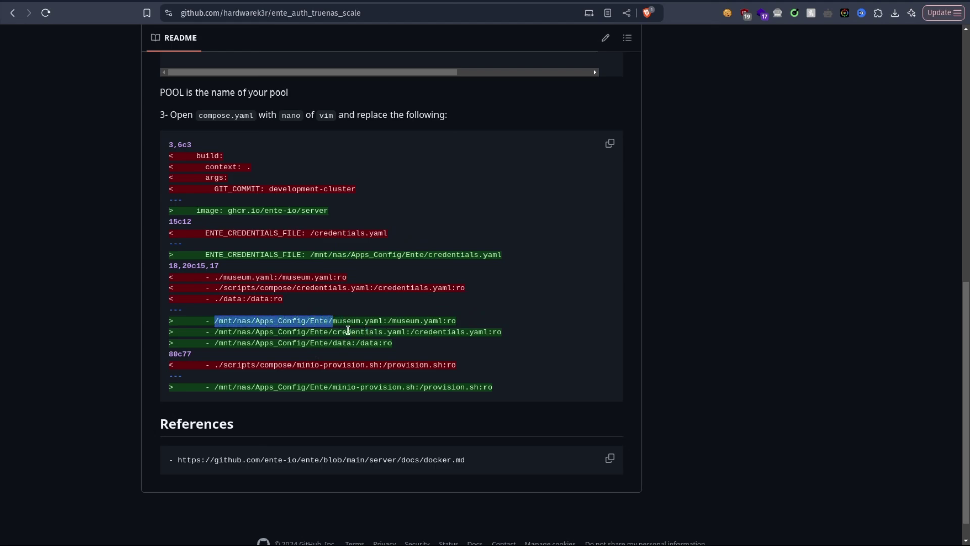
Step: Prefix the museum.yaml and credentials.yaml volume paths with /mnt/nas/Apps_Config/Ente
key(ctrl+Tab)
key(Down)
key(Down)
key(Down)
key(Left)
key(Left)
key(Left)
key(Left)
key(Left)
key(Left)
key(Left)
key(Left)
key(Left)
key(Left)
key(Left)
key(Left)
key(Left)
key(Left)
key(Left)
key(Left)
key(Left)
key(Left)
key(Left)
key(Left)
key(Left)
key(Left)
key(Left)
key(Left)
key(Left)
key(Left)
key(Left)
key(BackSpace)
key(ctrl+shift+v)
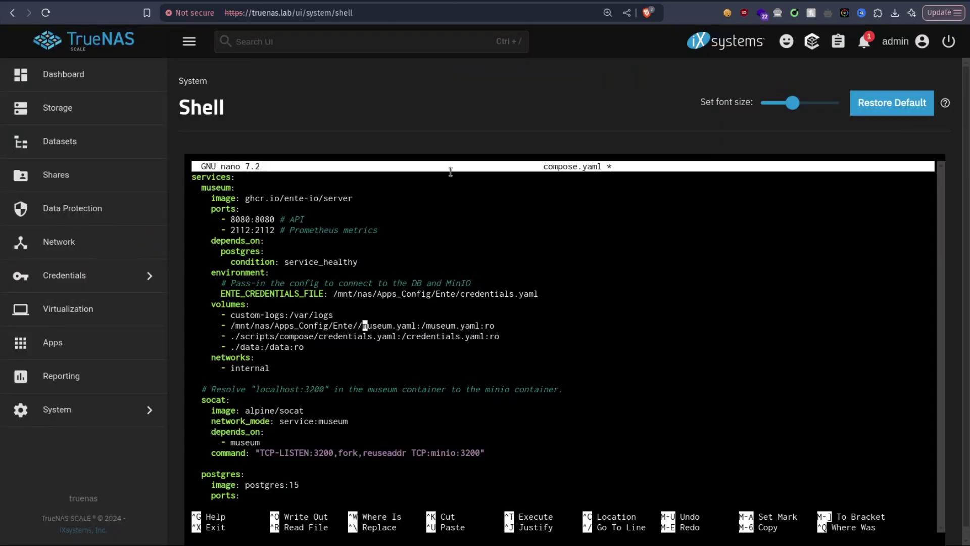
key(Delete)
key(Down)
key(BackSpace)
key(BackSpace)
key(BackSpace)
key(BackSpace)
key(BackSpace)
key(BackSpace)
key(BackSpace)
key(BackSpace)
key(BackSpace)
Step: Point the data volume to /mnt/nas/Apps_Config/Ente/data
key(BackSpace)
key(BackSpace)
key(BackSpace)
key(BackSpace)
key(BackSpace)
key(BackSpace)
key(BackSpace)
key(BackSpace)
key(ctrl+shift+v)
key(Delete)
key(Down)
key(Left)
key(Left)
key(ctrl+Left)
key(ctrl+Left)
key(Left)
key(BackSpace)
text(/mnt/nas/Apps_Config/Ente/)
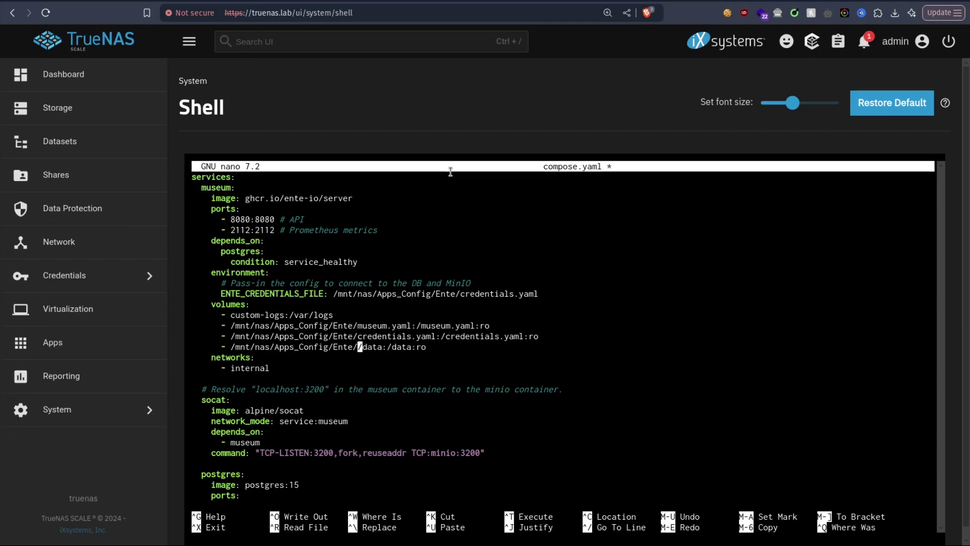
key(Delete)
key(Right)
key(Right)
drag(377, 347, 358, 347)
key(Down)
key(Down)
key(Down)
key(Down)
key(Down)
key(Down)
Step: Change the minio-provision.sh mount to /mnt/nas/Apps_Config/Ente and exit nano to save
key(ctrl+Tab)
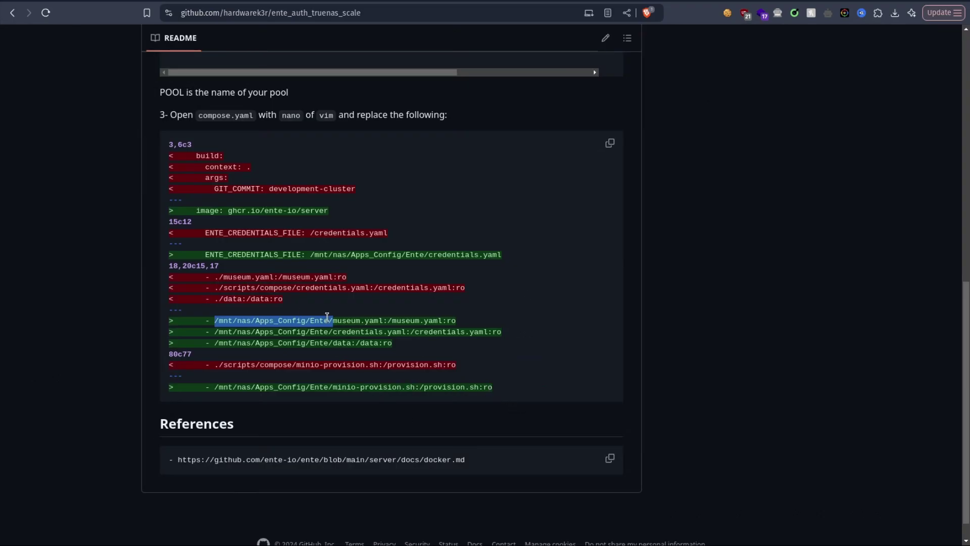
drag(216, 389, 415, 385)
key(ctrl+c)
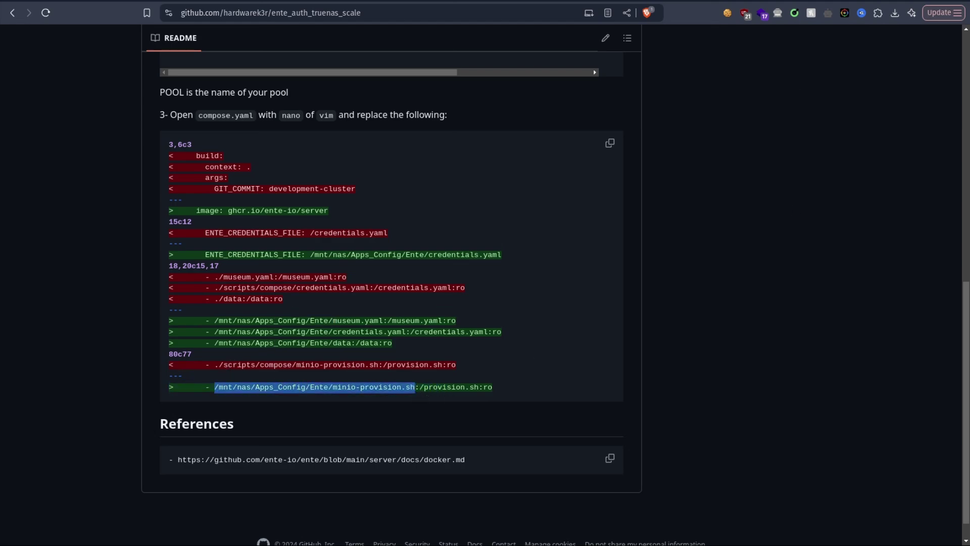
key(ctrl+Tab)
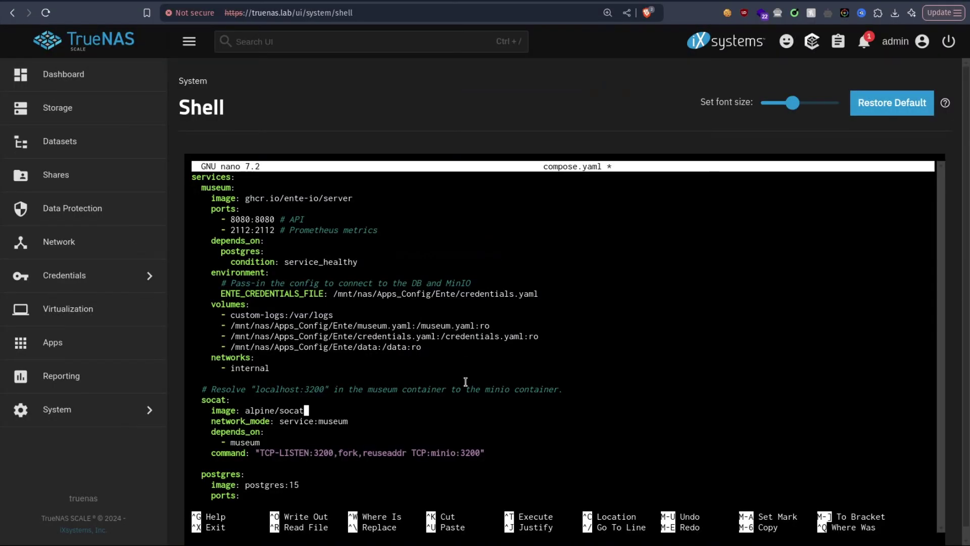
key(Down)
key(Down)
key(Down)
key(Down)
key(Down)
scroll(465, 382, down, 10)
key(Up)
key(Up)
key(ctrl+Right)
key(ctrl+Right)
key(ctrl+Right)
key(BackSpace)
key(BackSpace)
key(BackSpace)
key(BackSpace)
key(BackSpace)
key(BackSpace)
key(BackSpace)
key(BackSpace)
key(BackSpace)
key(BackSpace)
key(BackSpace)
key(BackSpace)
key(BackSpace)
key(BackSpace)
key(BackSpace)
key(BackSpace)
key(BackSpace)
key(BackSpace)
key(ctrl+shift+v)
key(BackSpace)
key(BackSpace)
key(BackSpace)
key(BackSpace)
key(BackSpace)
key(BackSpace)
key(BackSpace)
key(BackSpace)
key(BackSpace)
key(BackSpace)
key(BackSpace)
key(BackSpace)
key(BackSpace)
key(BackSpace)
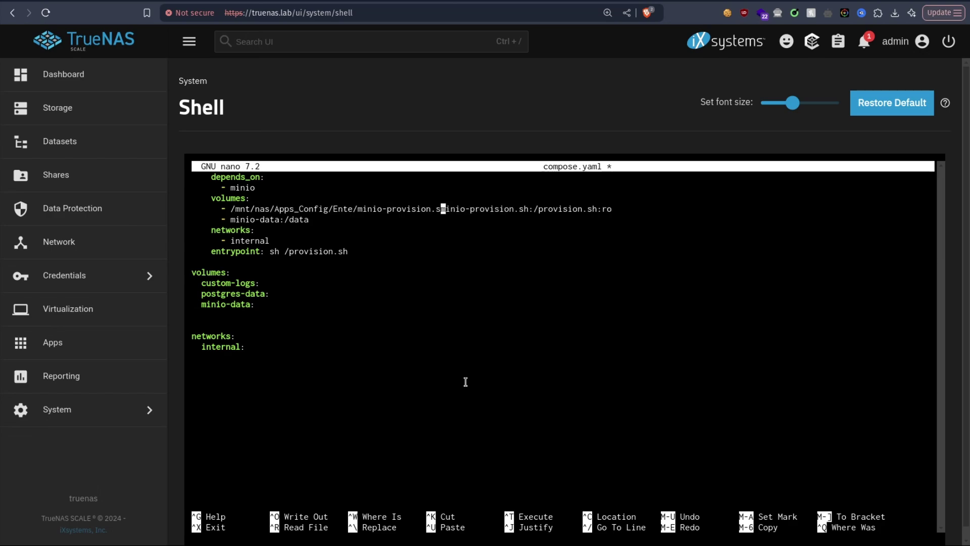
key(BackSpace)
key(BackSpace)
key(BackSpace)
key(BackSpace)
key(Right)
key(ctrl+x)
Step: Save the edited compose.yaml and create a data folder with mkdir data
key(y)
key(Return)
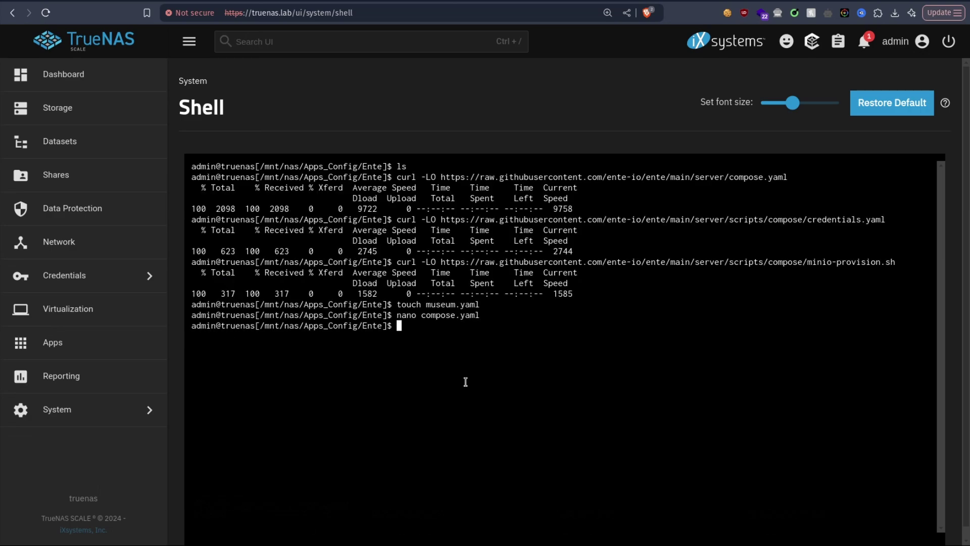
text(mkdir dat)
text(a)
key(Return)
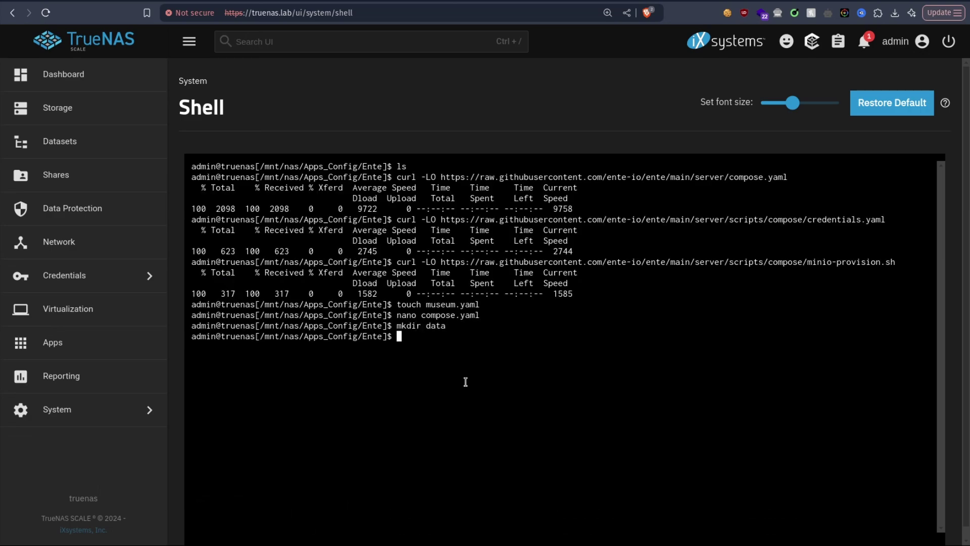
Step: Clear the terminal and print compose.yaml with cat
text(clear)
key(Return)
text(cat compo)
key(Tab)
key(Return)
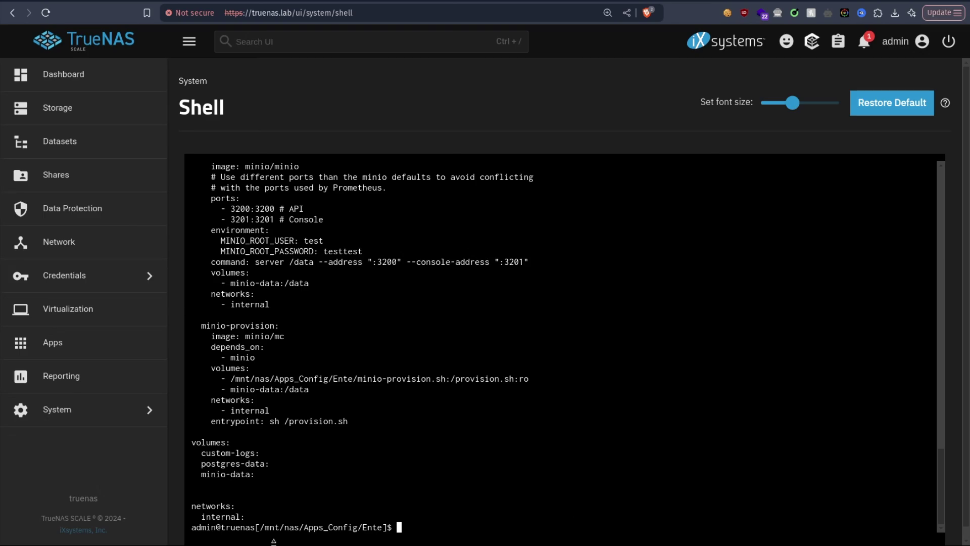
Step: Select and copy the printed YAML, dismissing the Copy and Paste notice
drag(247, 505, 185, 289)
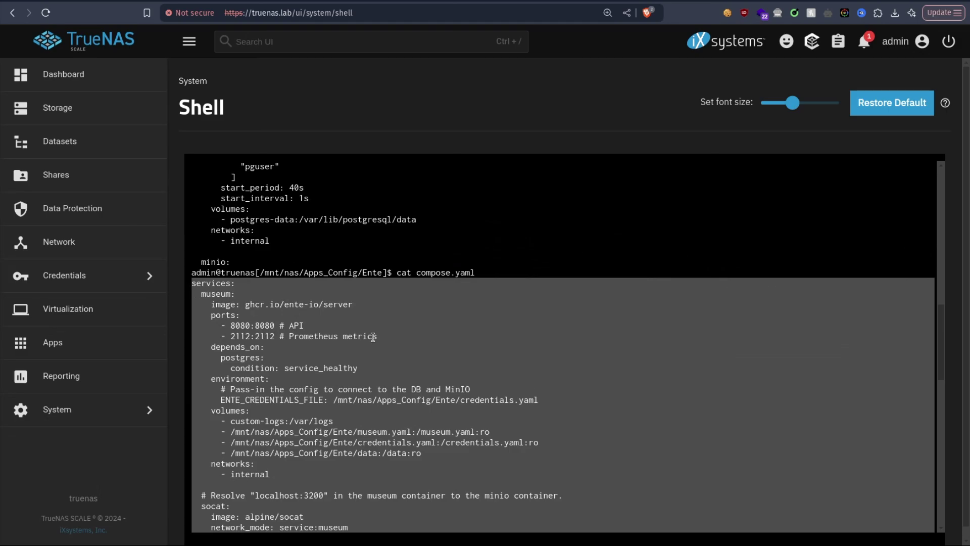
scroll(373, 343, down, 10)
right_click(388, 385)
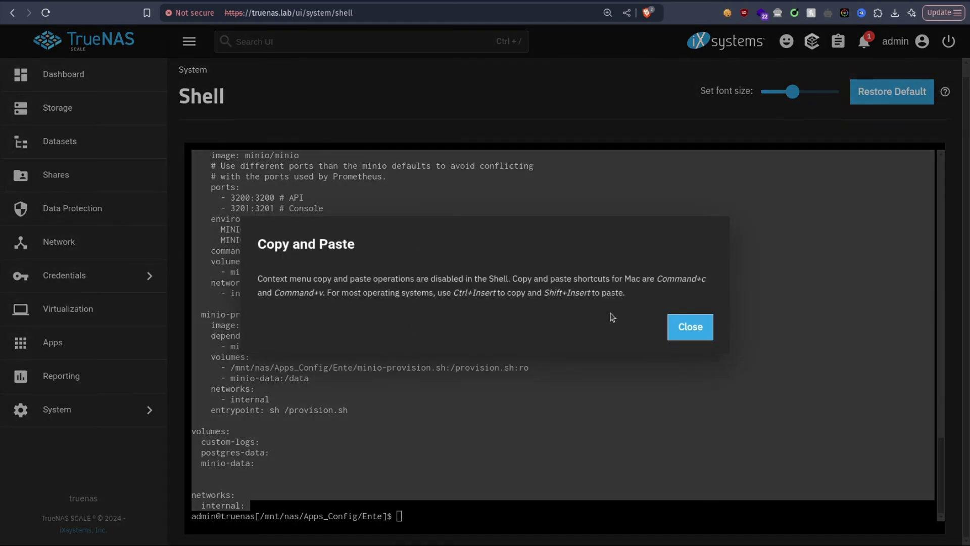
click(690, 327)
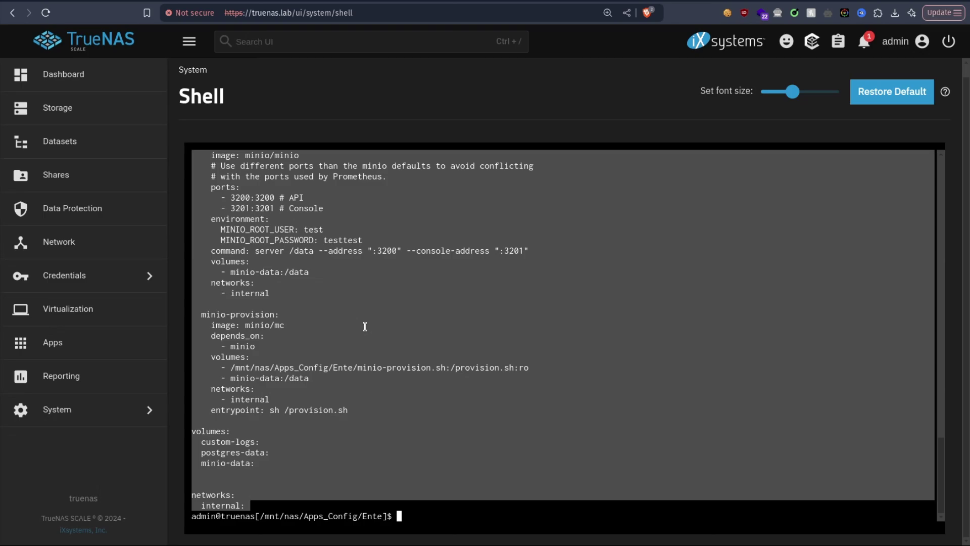
click(413, 482)
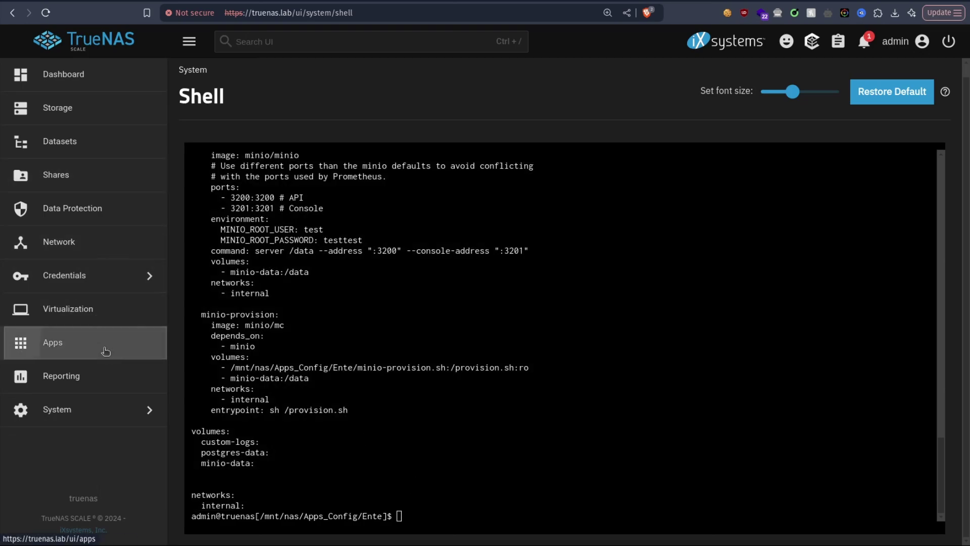
Step: Start an Install via YAML custom app from Discover Apps and name it ente-auth
click(133, 344)
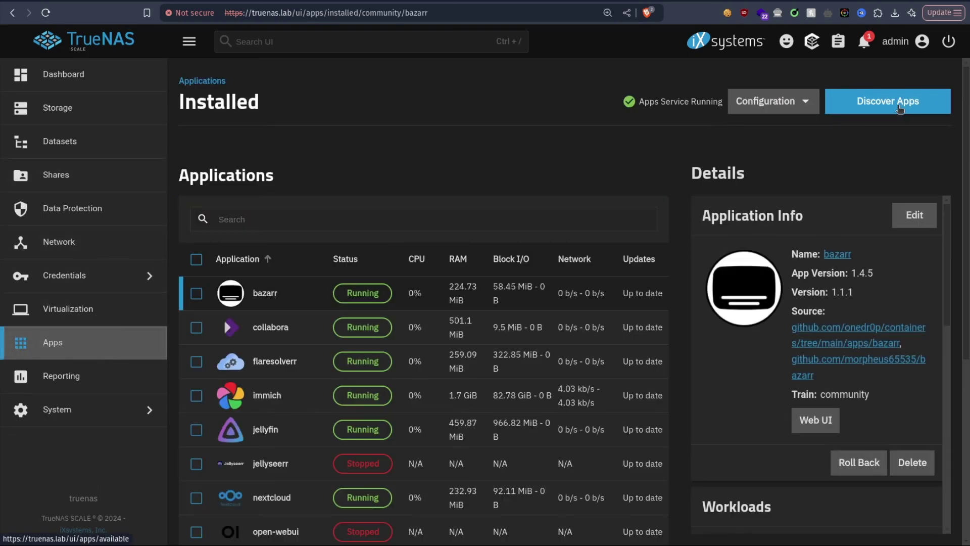
click(910, 105)
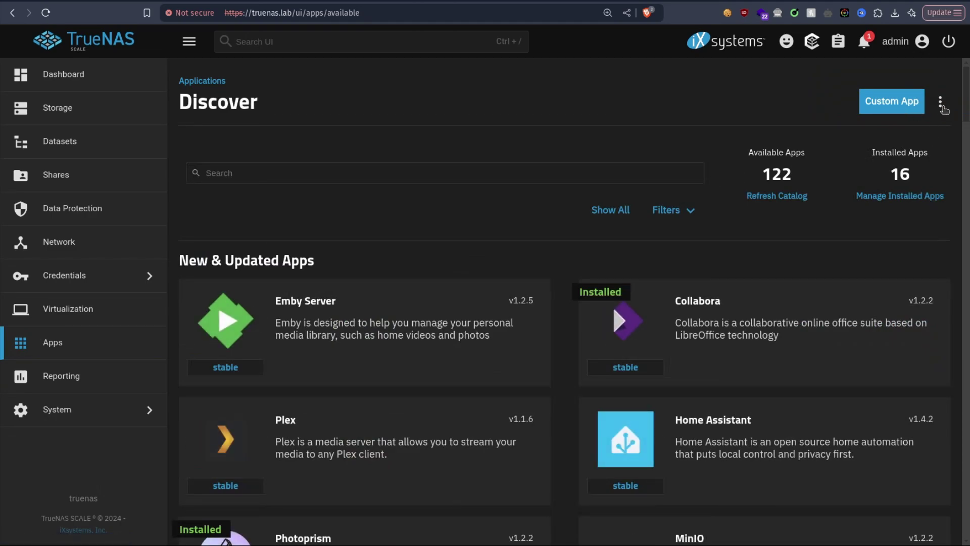
click(940, 103)
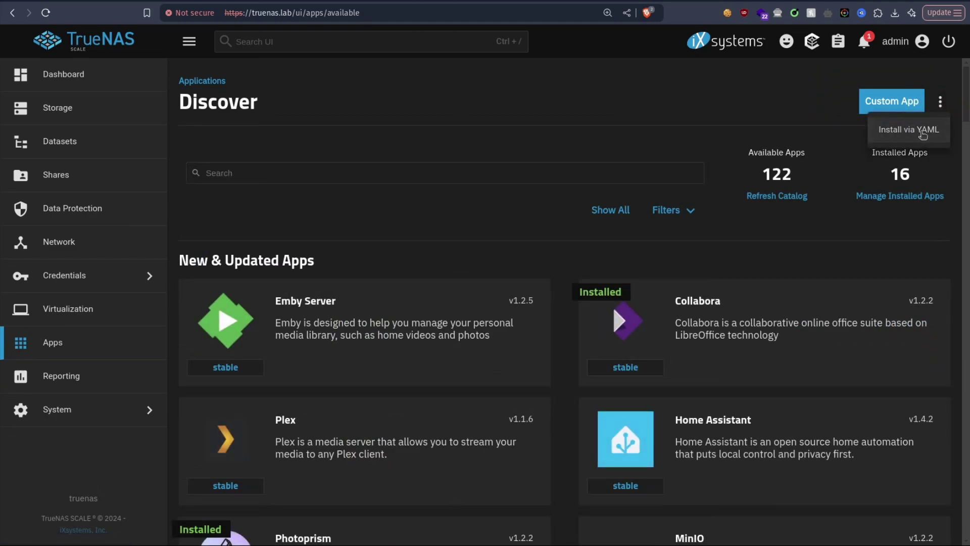
click(923, 132)
click(539, 161)
text(ente)
key(Tab)
click(476, 159)
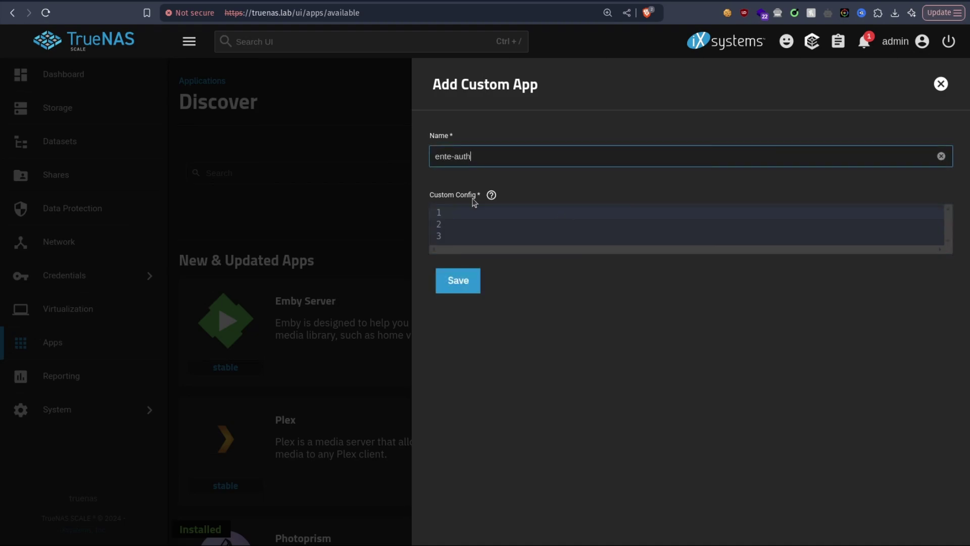
Step: Paste the compose YAML into Custom Config and check the museum 8080 port mappings
click(509, 212)
key(ctrl+v)
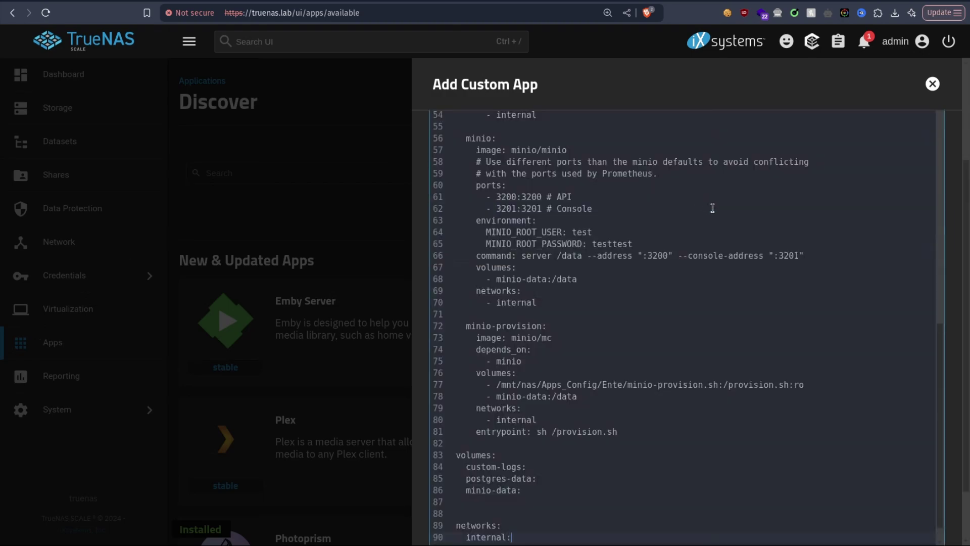
scroll(763, 316, up, 7)
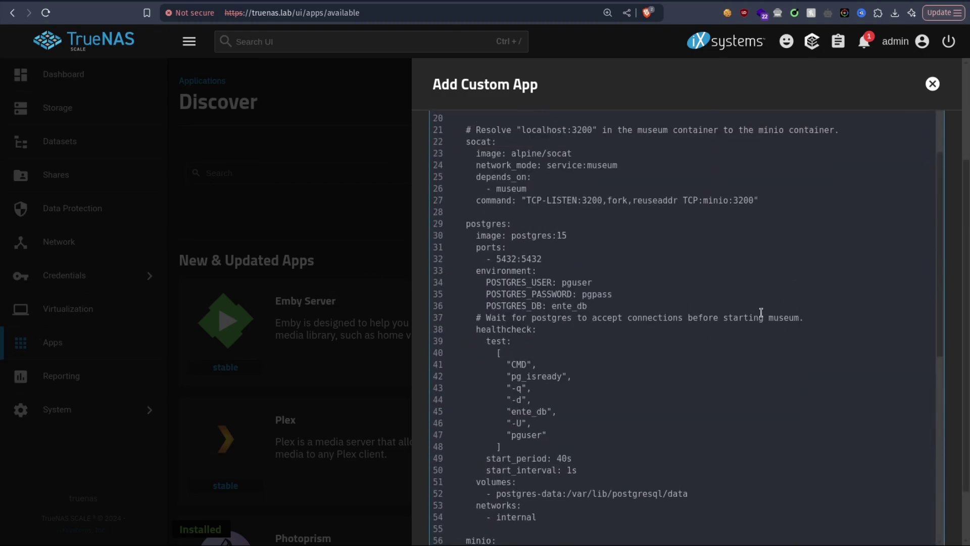
scroll(760, 311, up, 4)
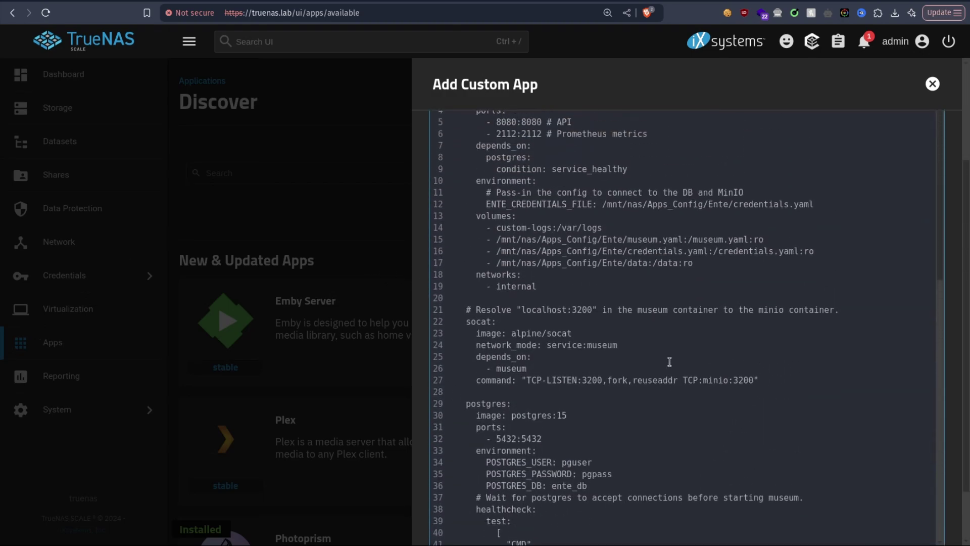
scroll(670, 362, up, 3)
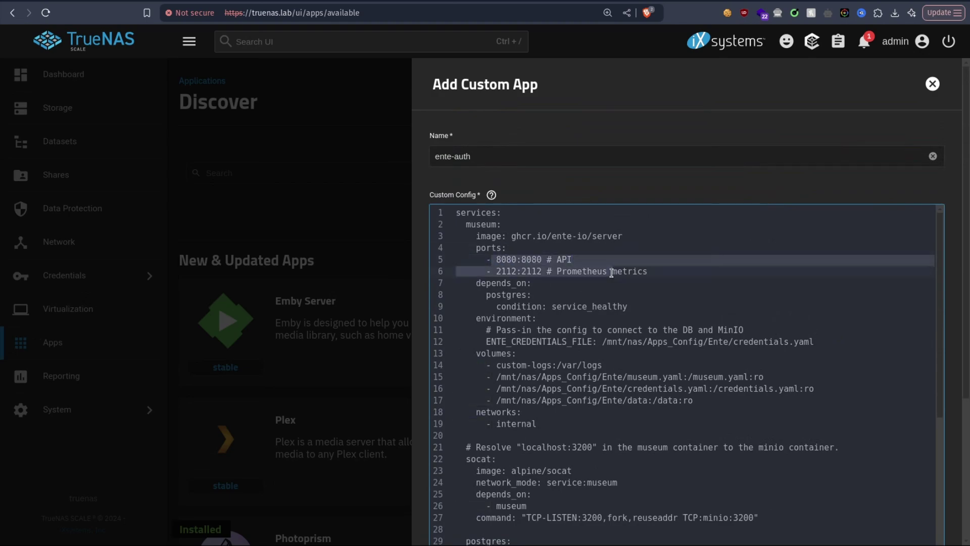
click(497, 258)
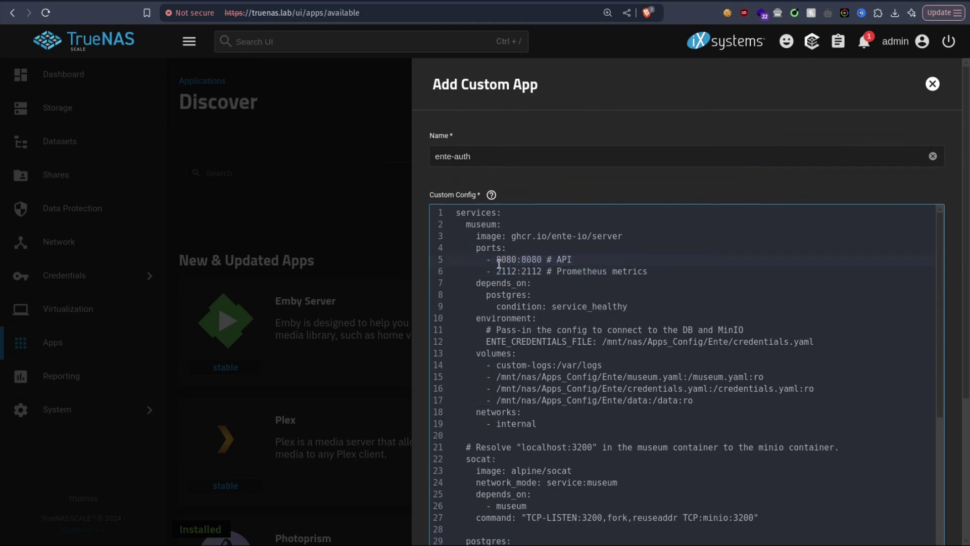
drag(499, 263, 514, 273)
click(499, 258)
text(5)
key(BackSpace)
Step: Check the MinIO port mappings, then save to deploy ente-auth
scroll(641, 272, down, 5)
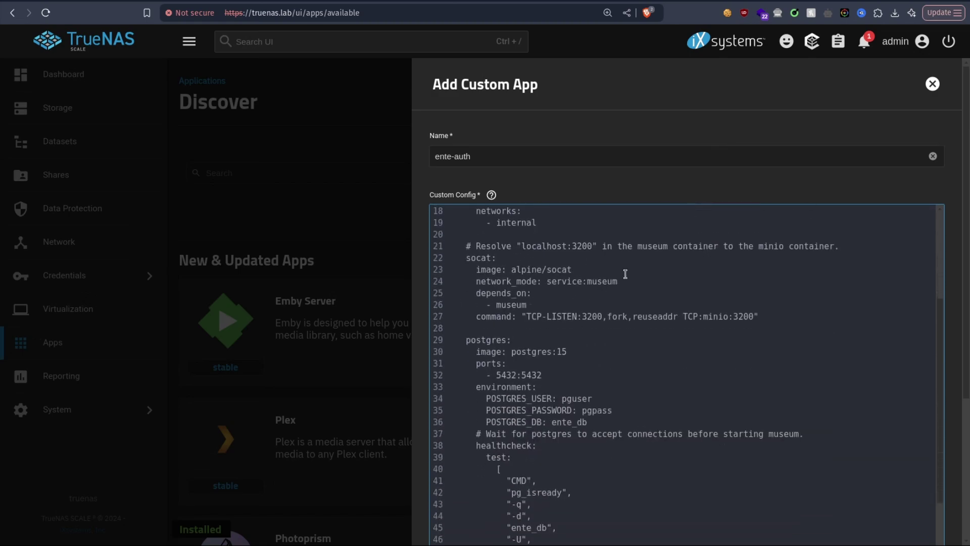
scroll(641, 273, down, 2)
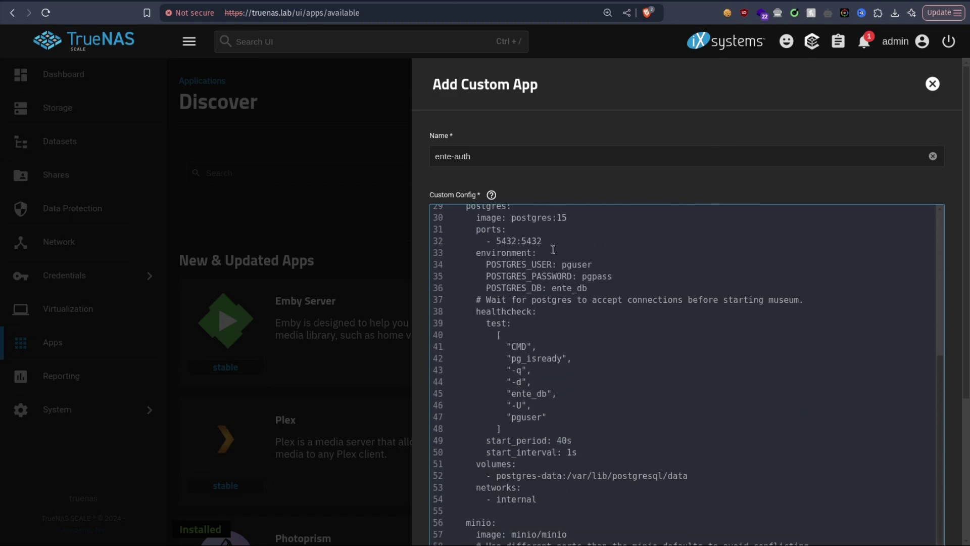
scroll(553, 251, up, 4)
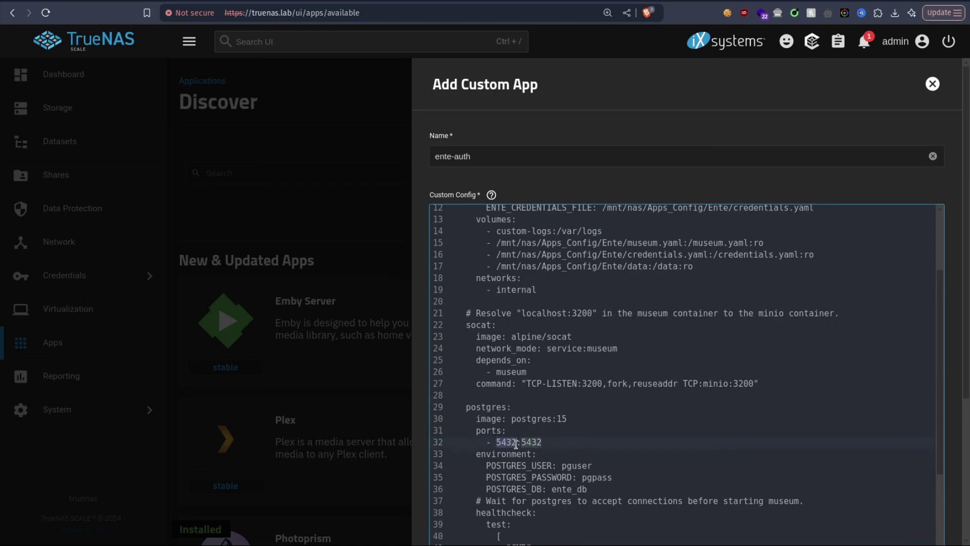
scroll(675, 388, down, 10)
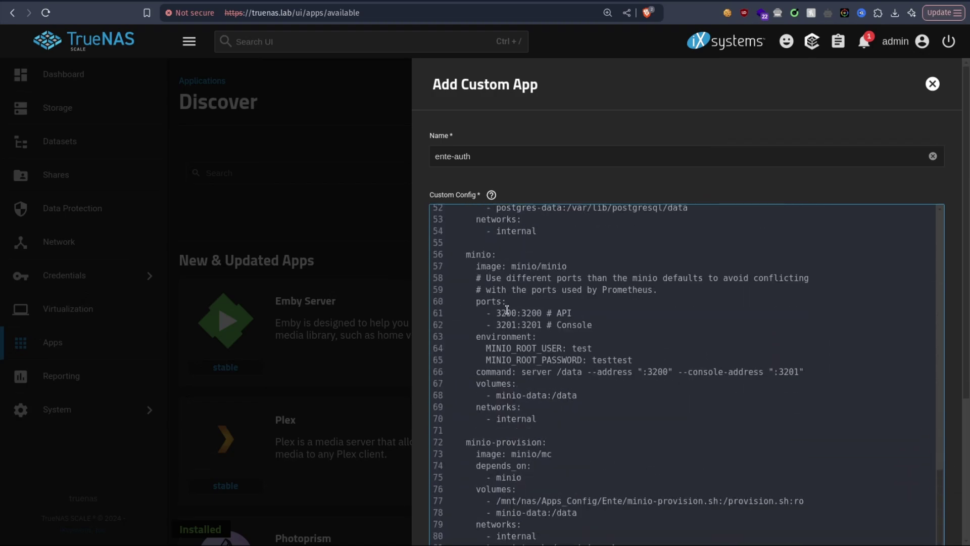
drag(497, 312, 524, 321)
scroll(544, 345, down, 5)
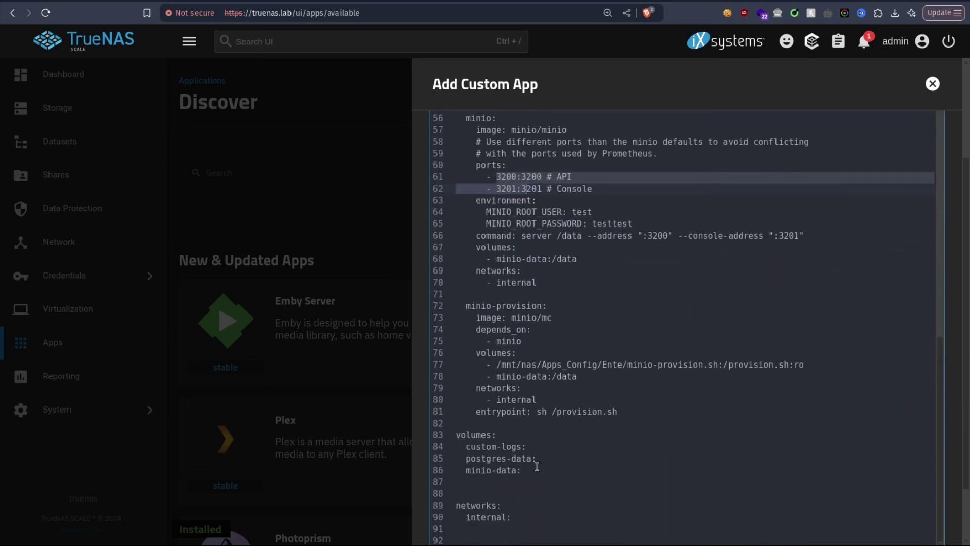
click(479, 515)
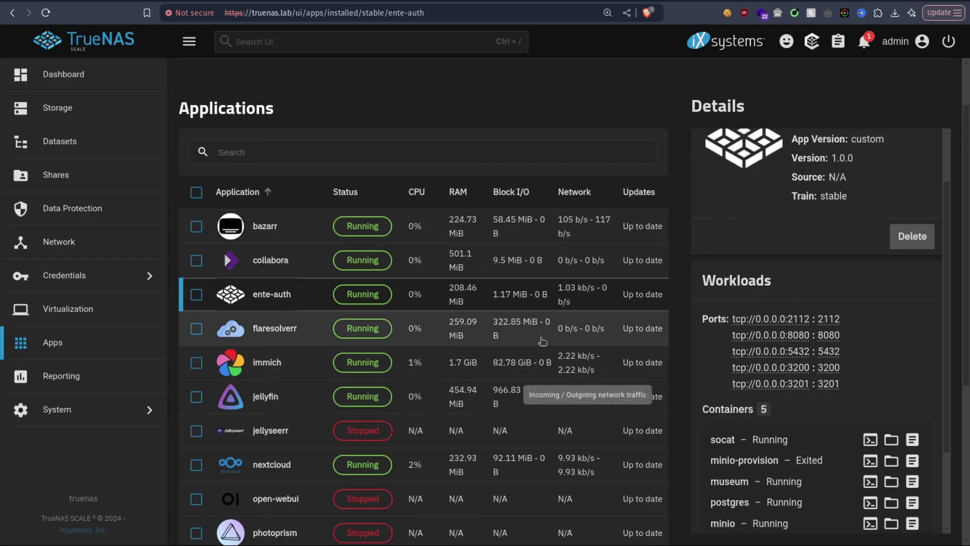
Step: Review ente-auth's ports and containers in Details, then return to the README's ping test step
scroll(792, 294, down, 5)
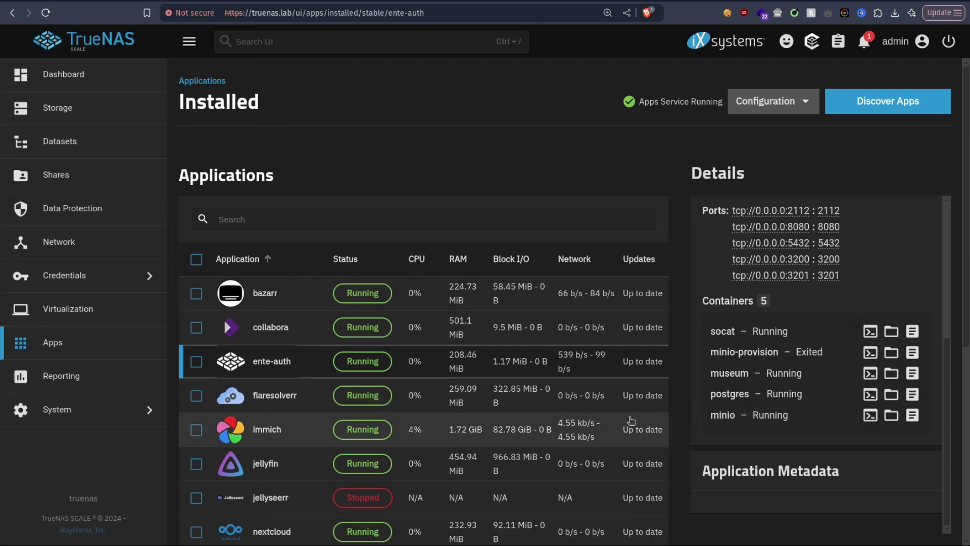
scroll(769, 277, up, 1)
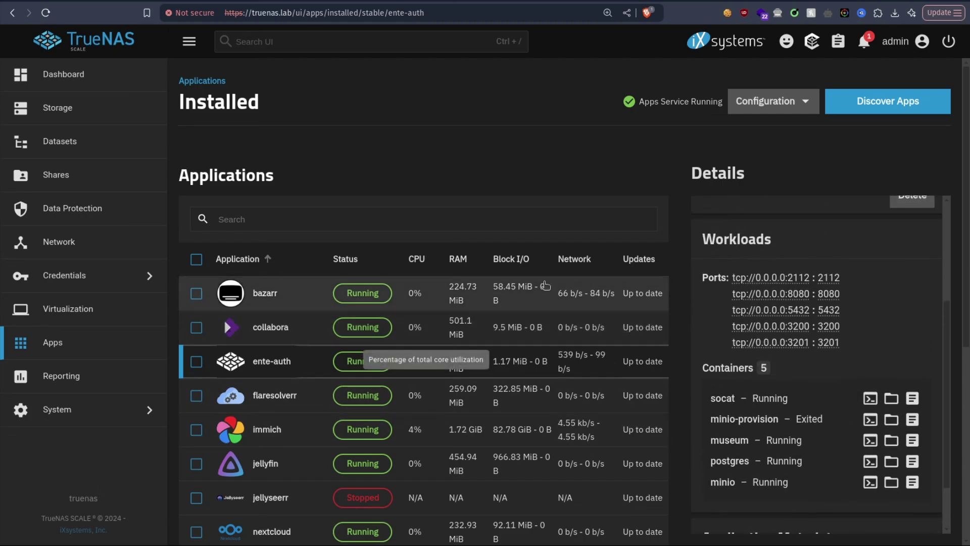
key(ctrl+Tab)
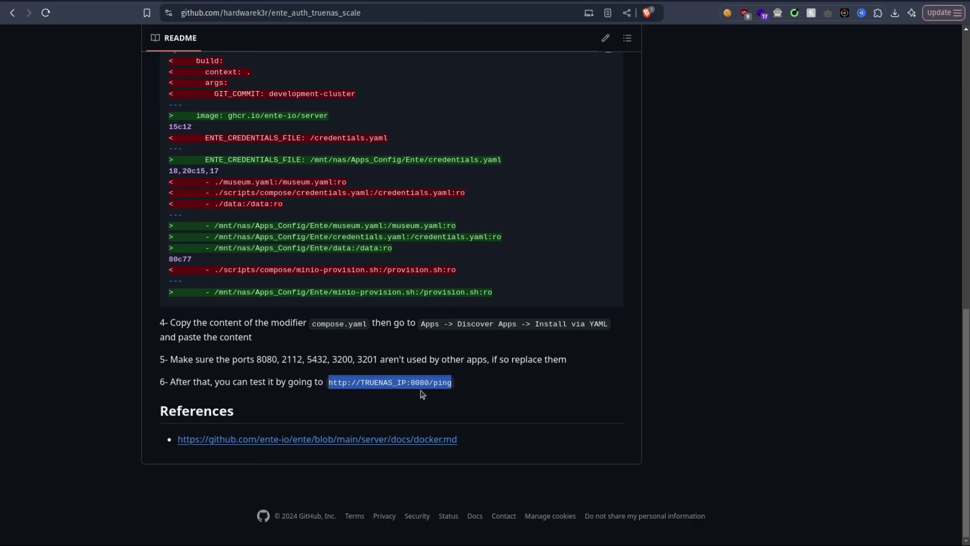
Step: In a new tab, enter the ping URL with TRUENAS_IP replaced by truenas.lab
key(ctrl+shift+Tab)
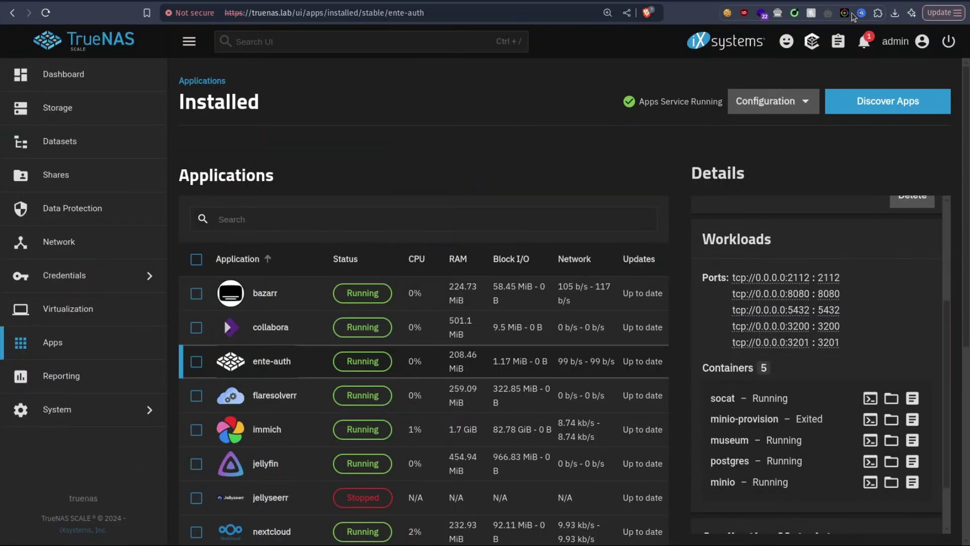
key(ctrl+t)
text(http://TRUENAS_IP:8080/ping)
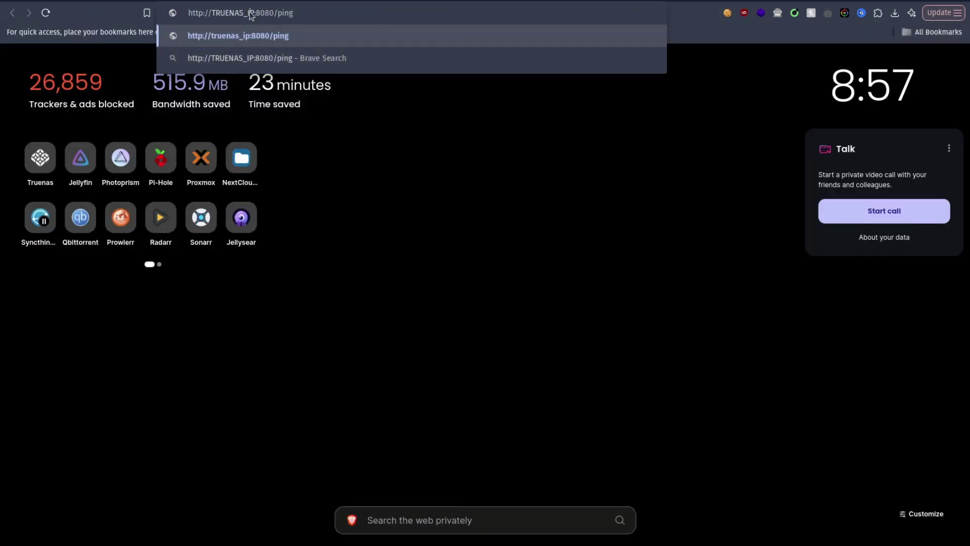
key(BackSpace)
key(BackSpace)
key(BackSpace)
key(BackSpace)
key(BackSpace)
key(BackSpace)
key(BackSpace)
key(BackSpace)
key(BackSpace)
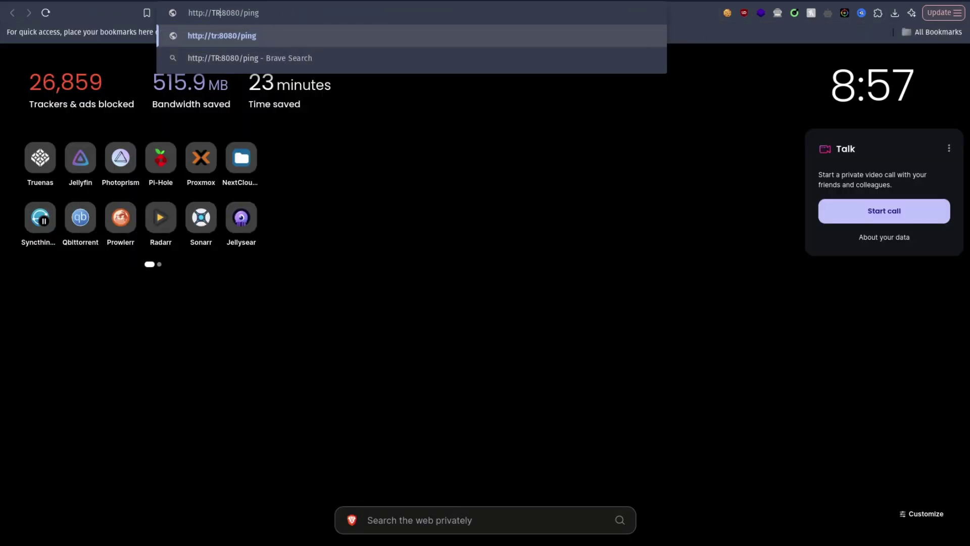
key(BackSpace)
text(truenas.lab)
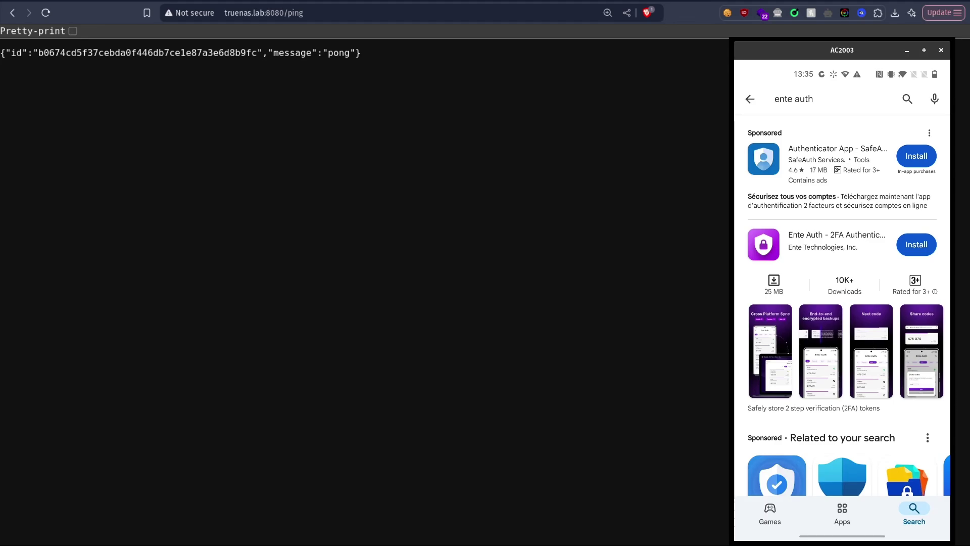
Step: Open the Ente Auth - 2FA Authenticator listing and install it
click(837, 241)
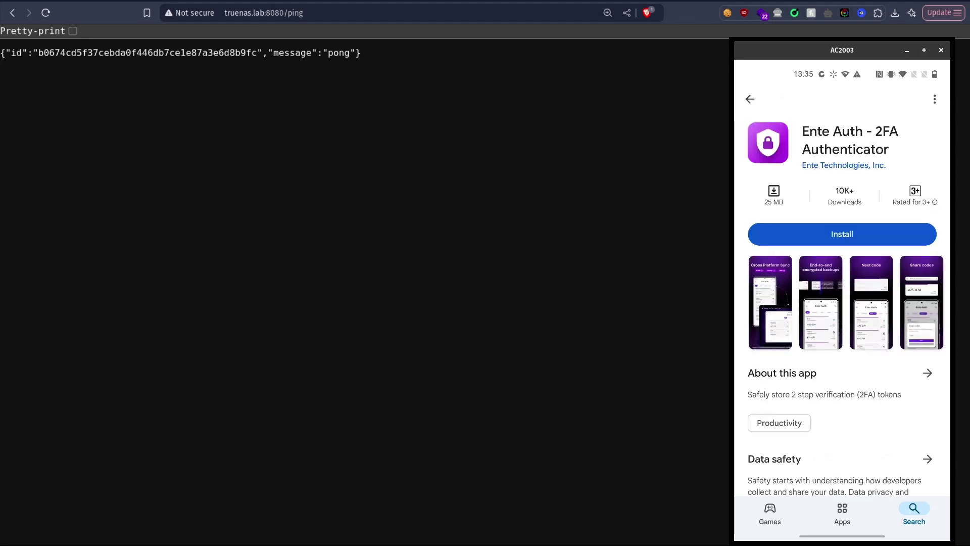
click(842, 232)
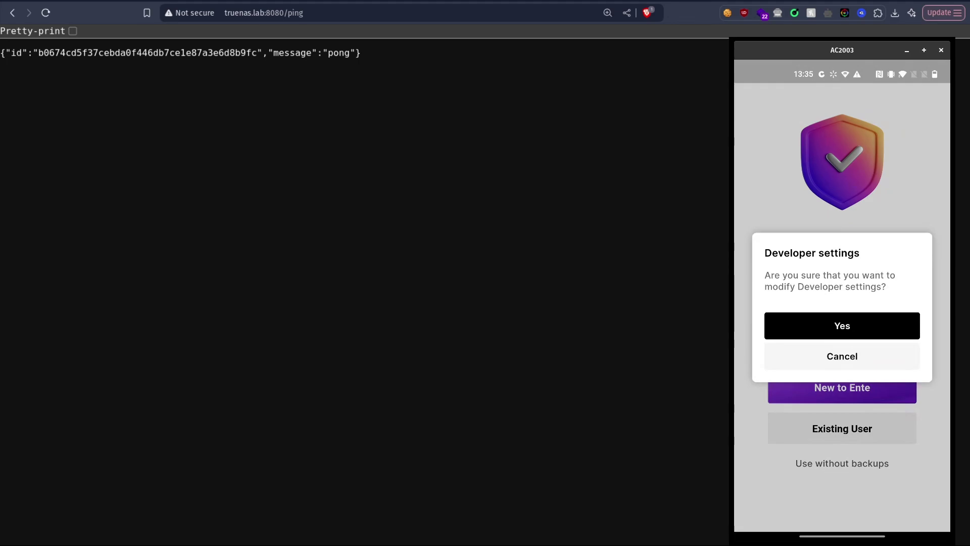
key(Return)
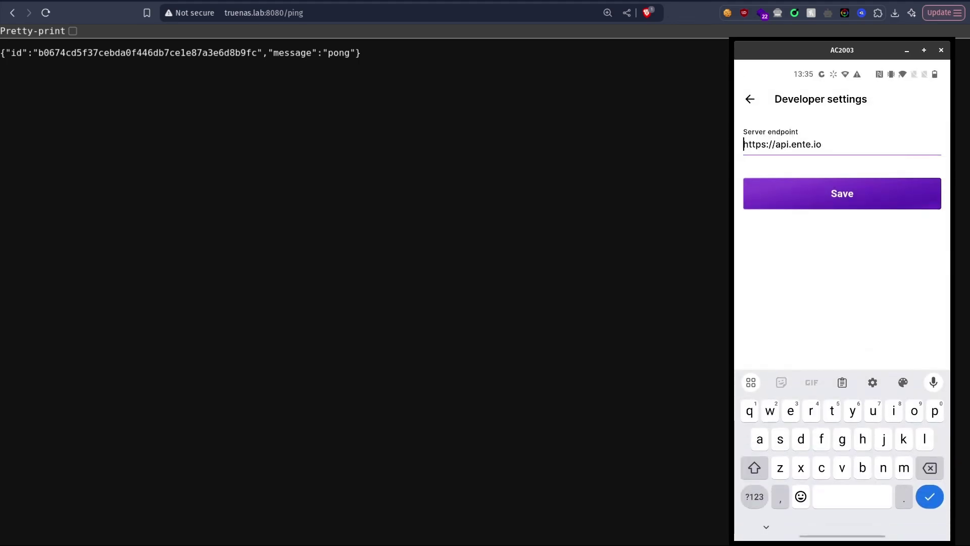
key(ctrl+a)
text(http://)
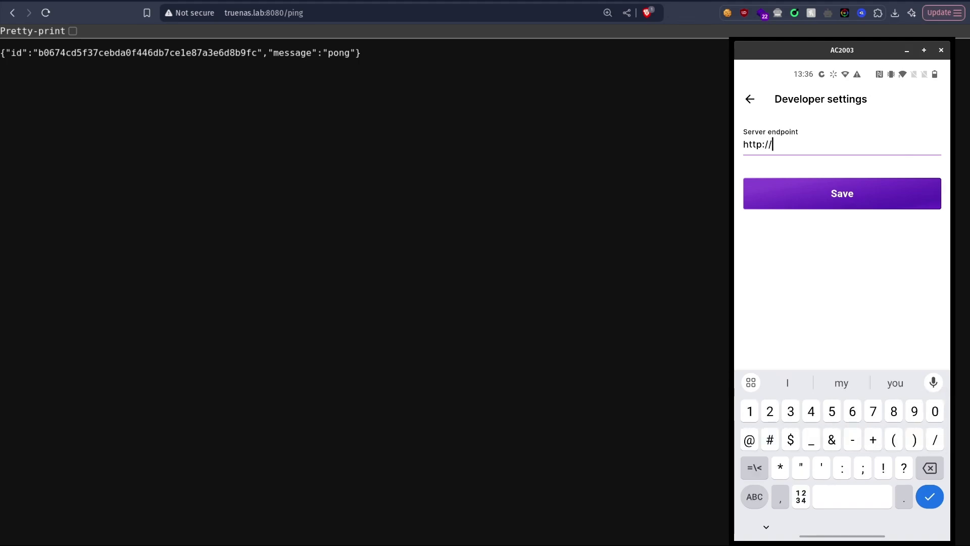
text(192.168)
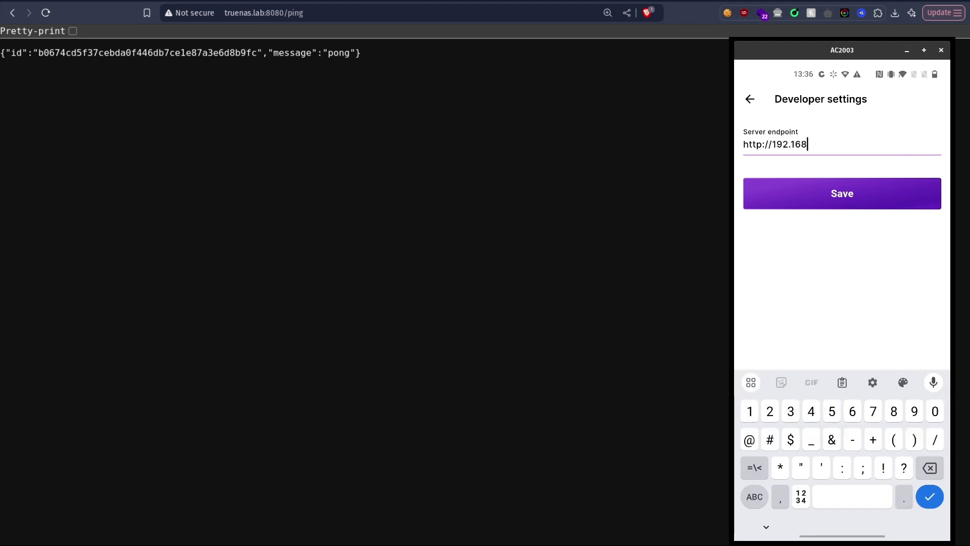
text(.1.74:)
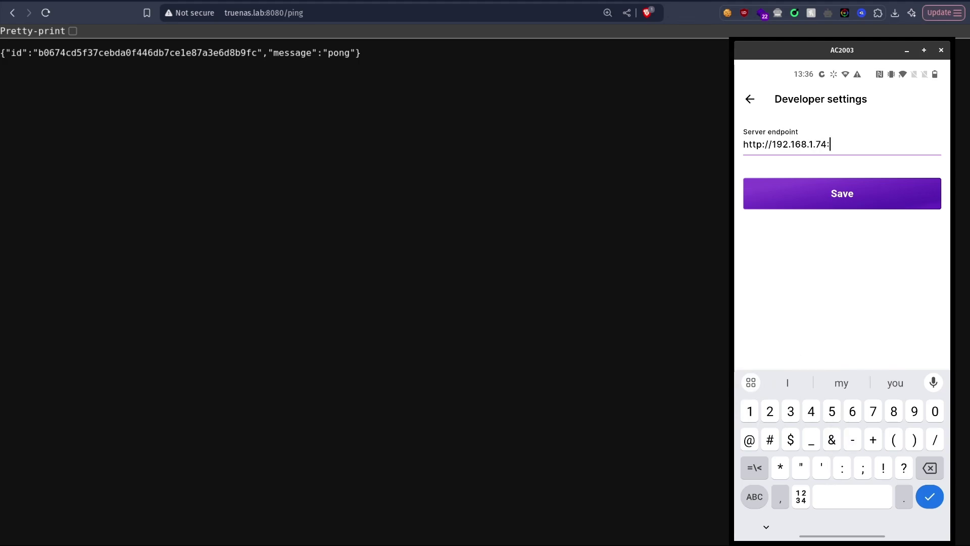
text(8080/)
key(Return)
key(Escape)
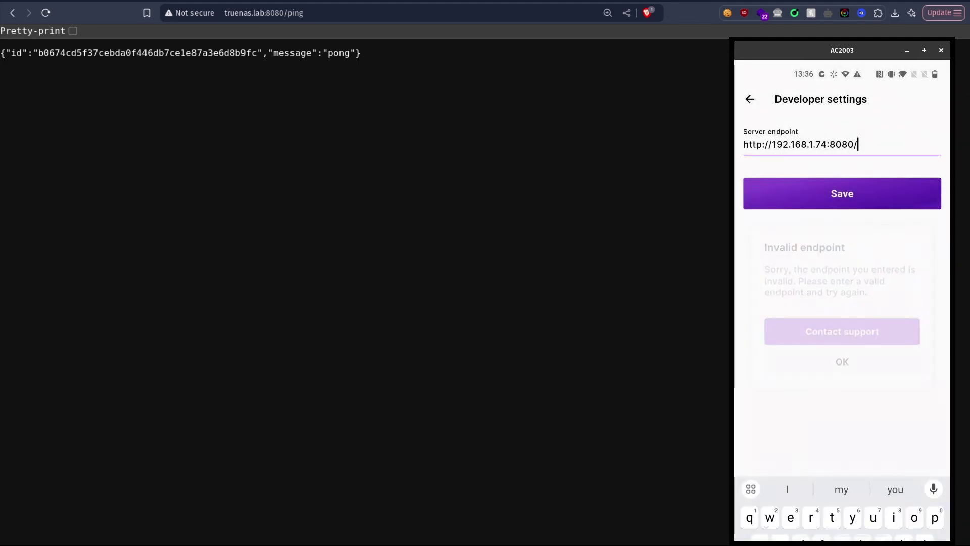
key(BackSpace)
key(Return)
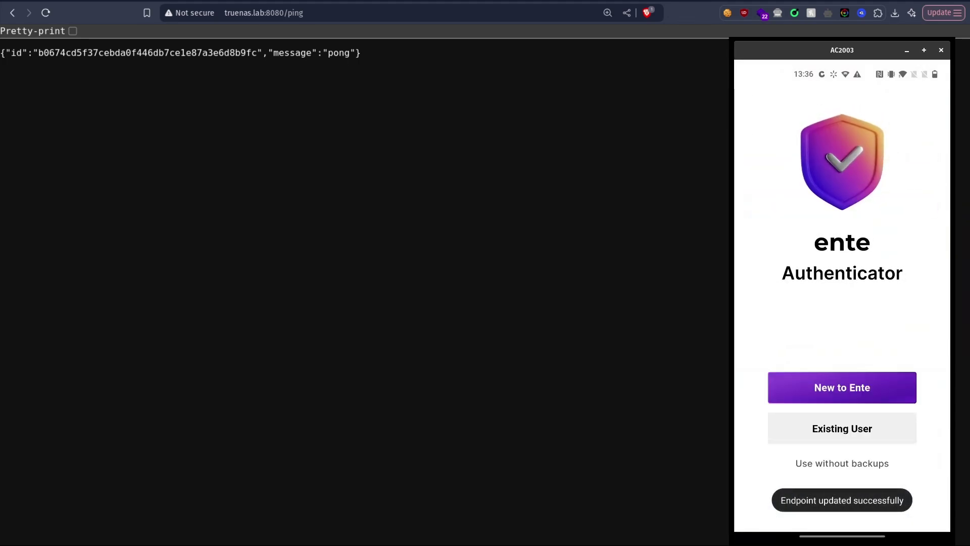
Step: Sign up with the admin e-mail and a confirmed password, accept the agreements, and submit
click(842, 388)
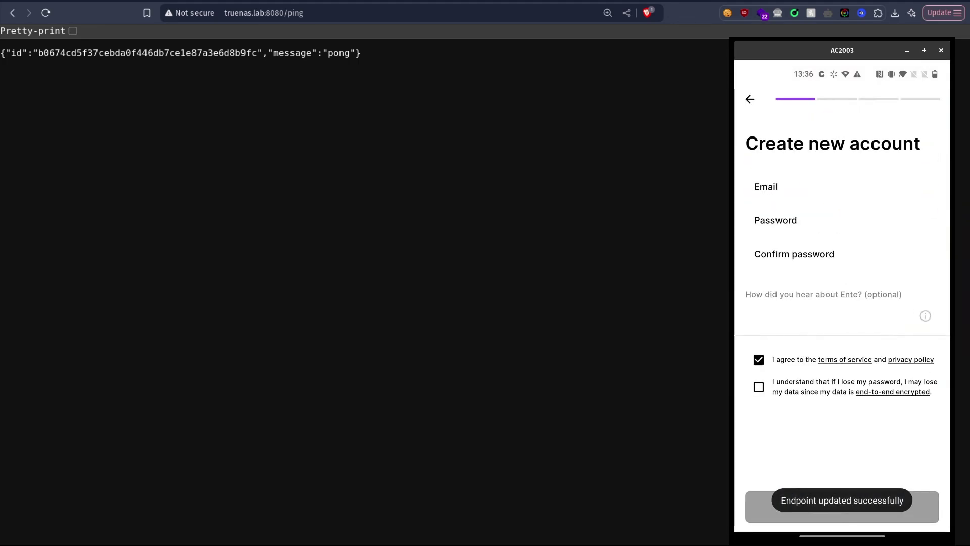
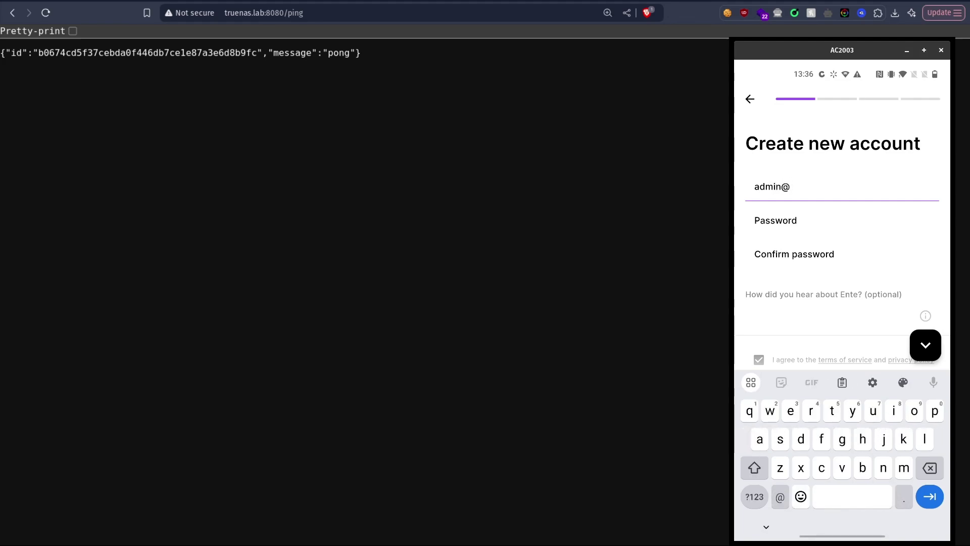
key(Tab)
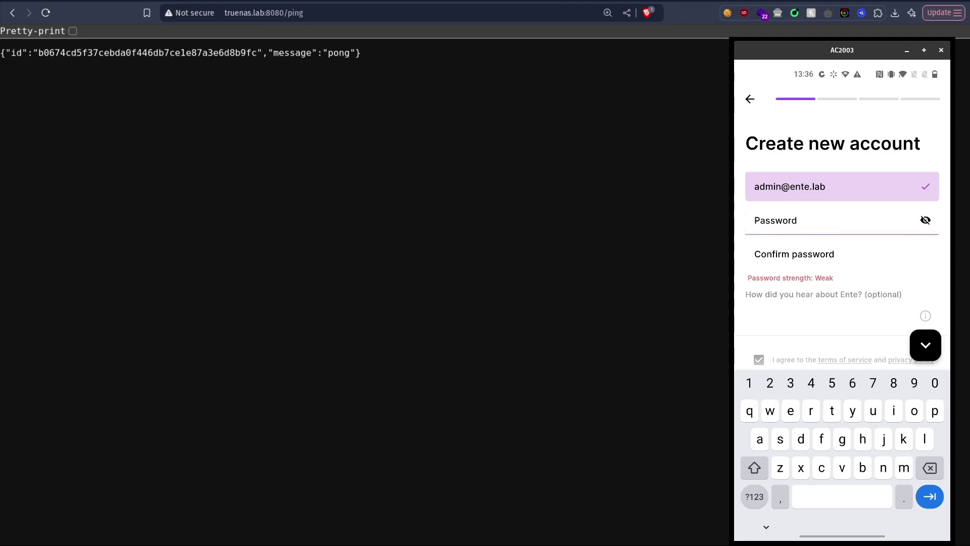
text(test)
key(BackSpace)
key(BackSpace)
key(BackSpace)
key(BackSpace)
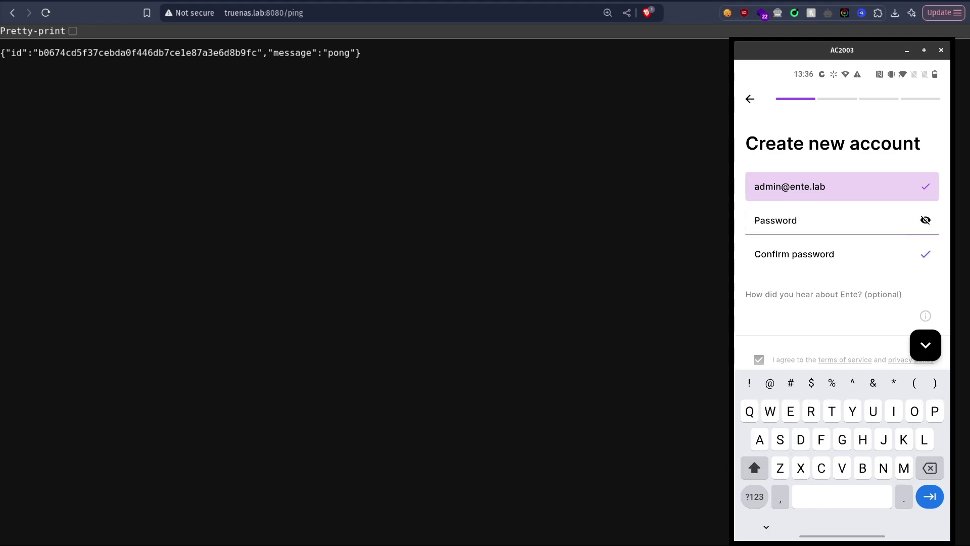
text(Admin@)
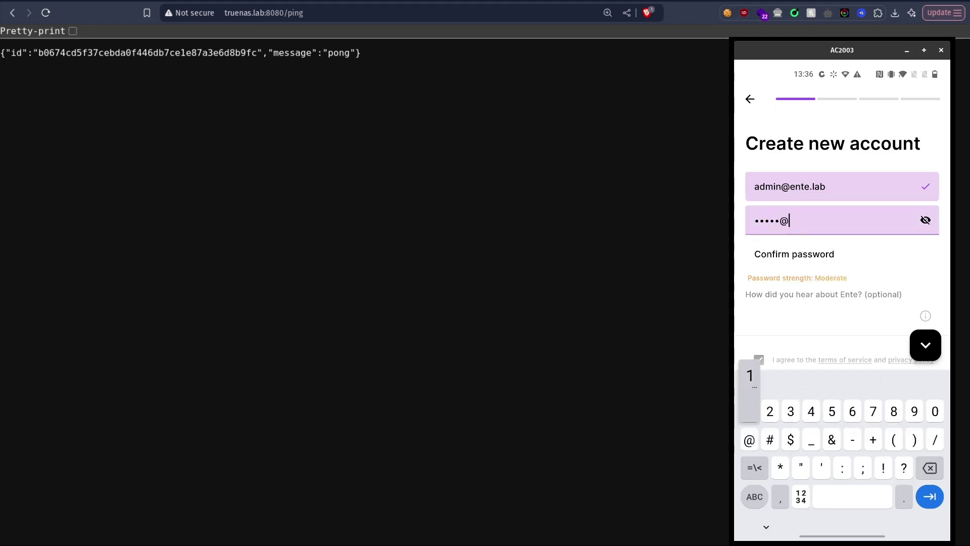
text(1234)
key(Tab)
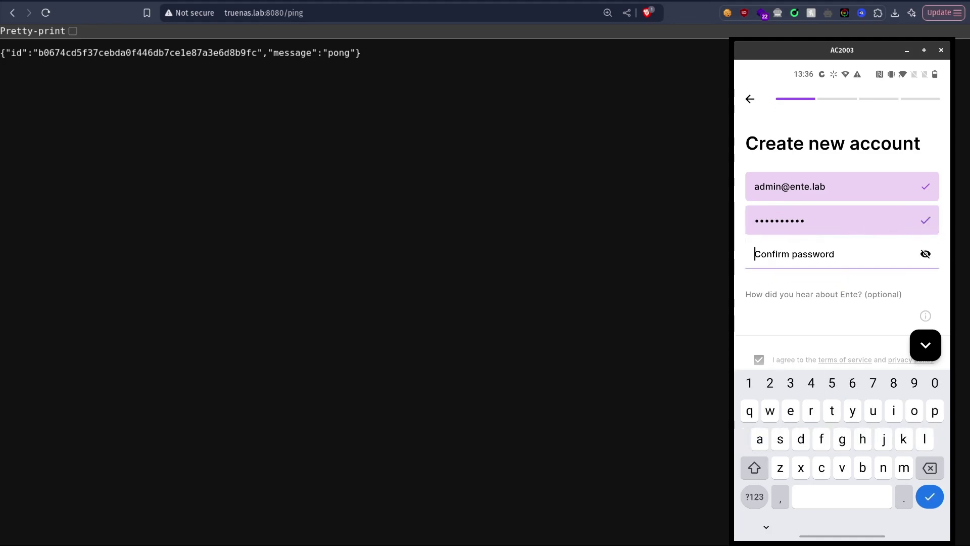
text(Admin)
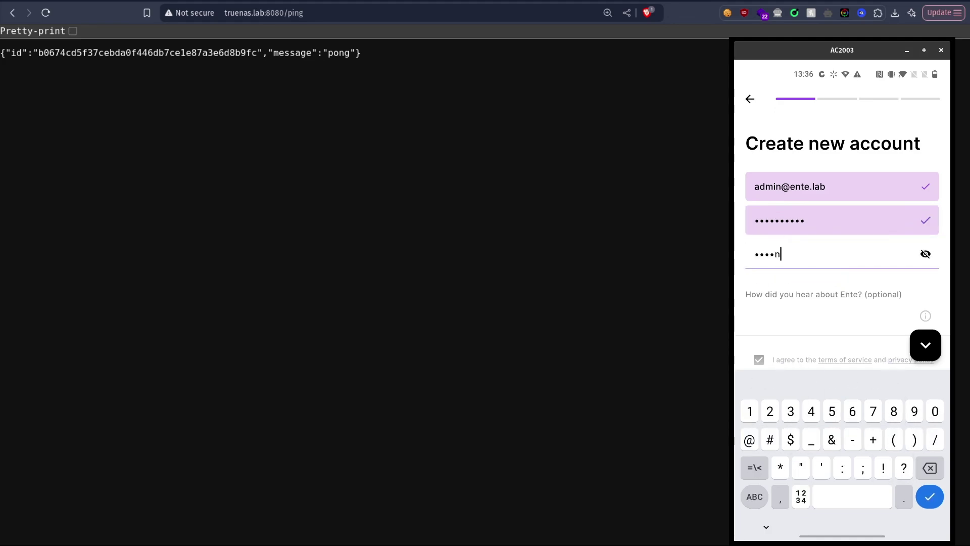
text(@1234)
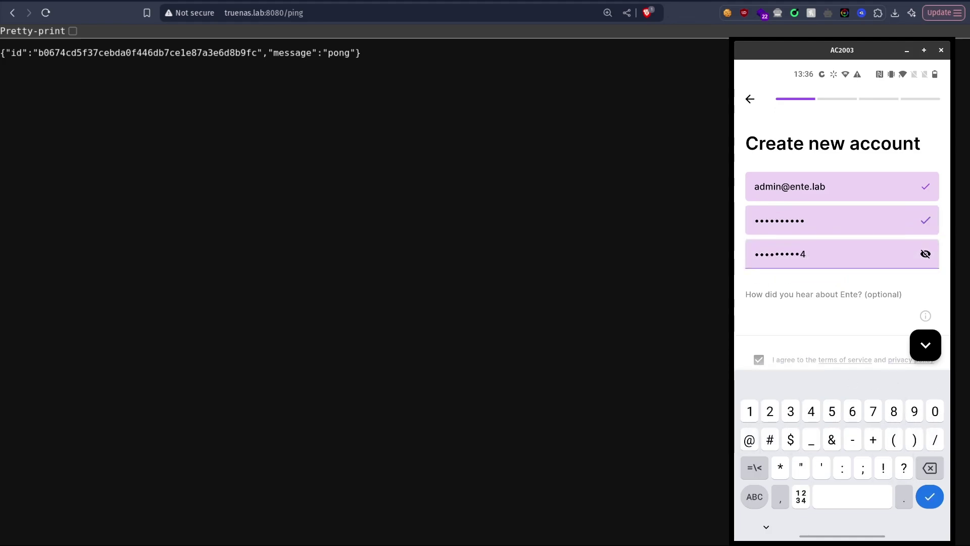
key(Escape)
click(758, 386)
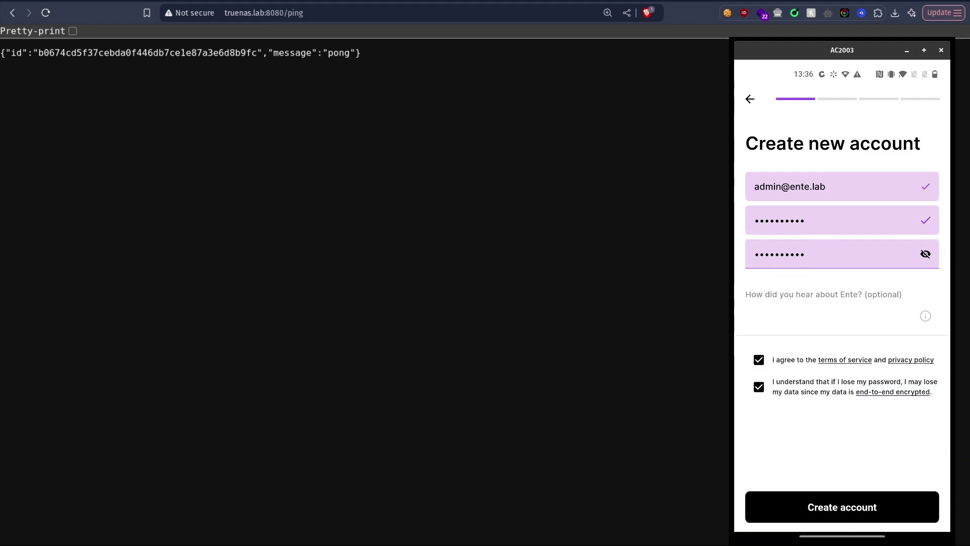
click(842, 506)
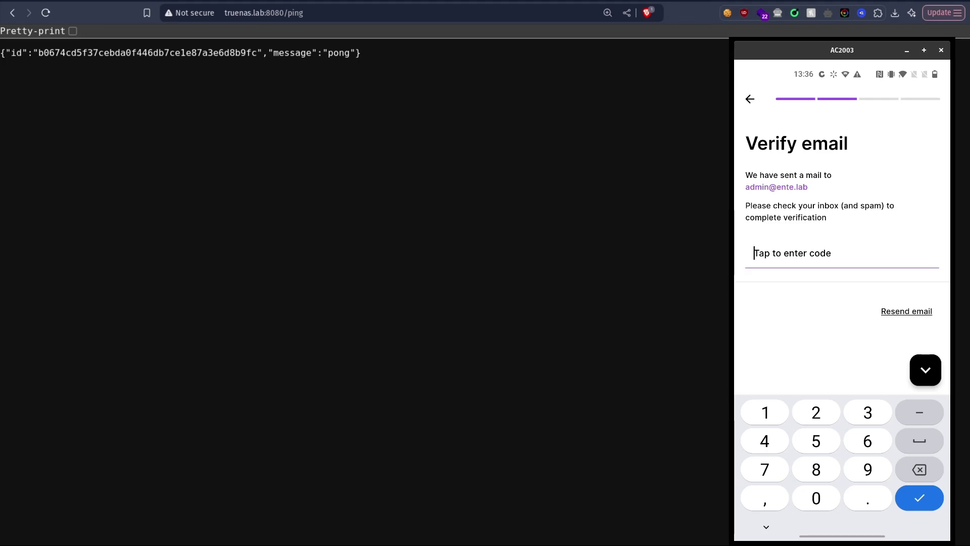
Step: Open ente-auth's container logs and submit the verification code they show in Ente Auth
click(12, 13)
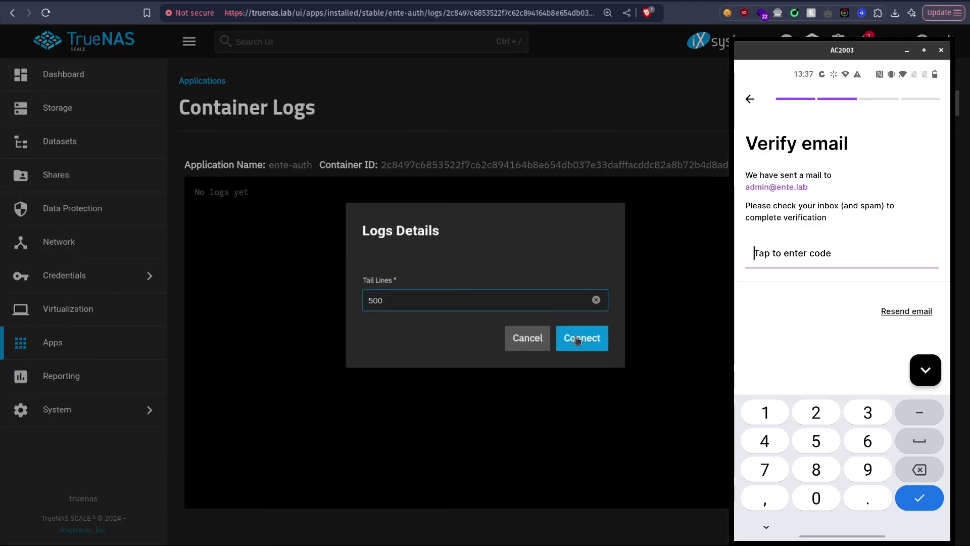
click(576, 339)
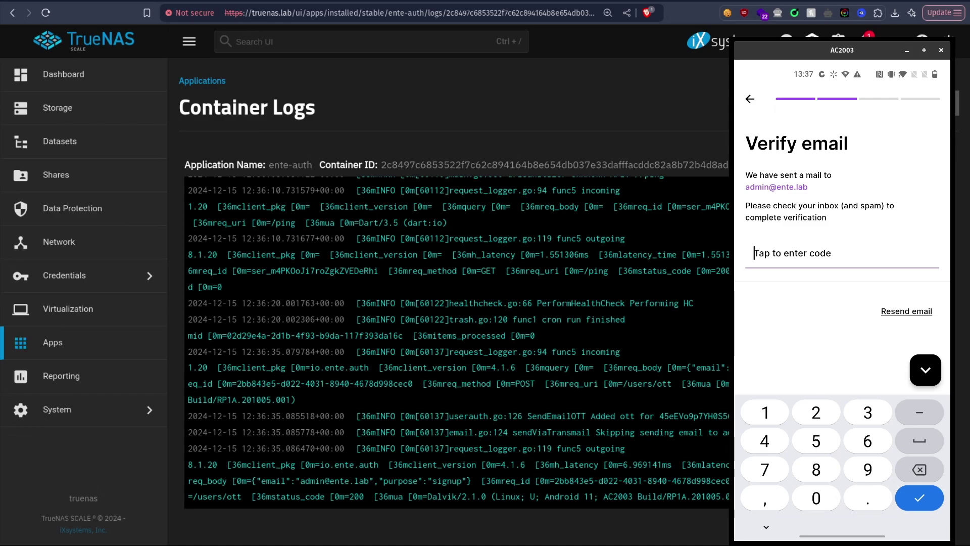
text(4748)
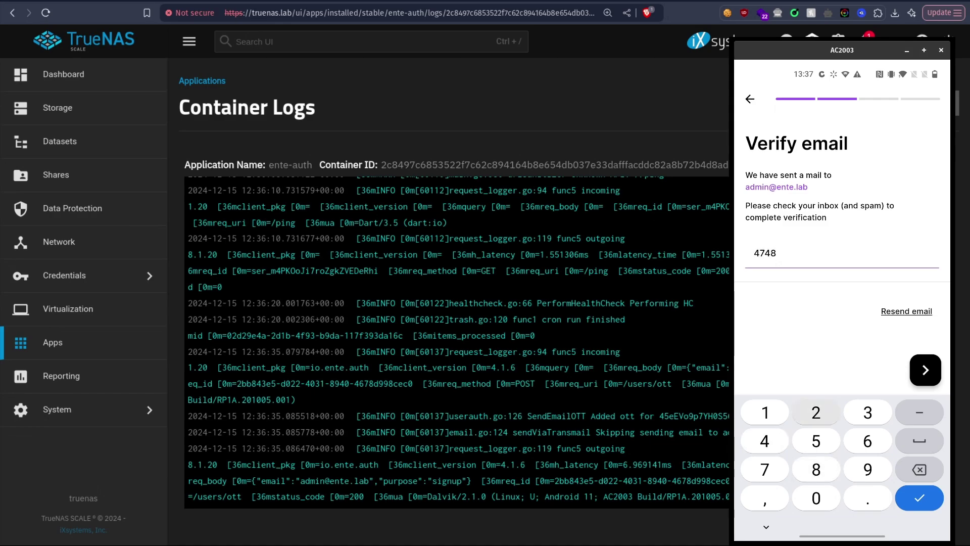
text(27)
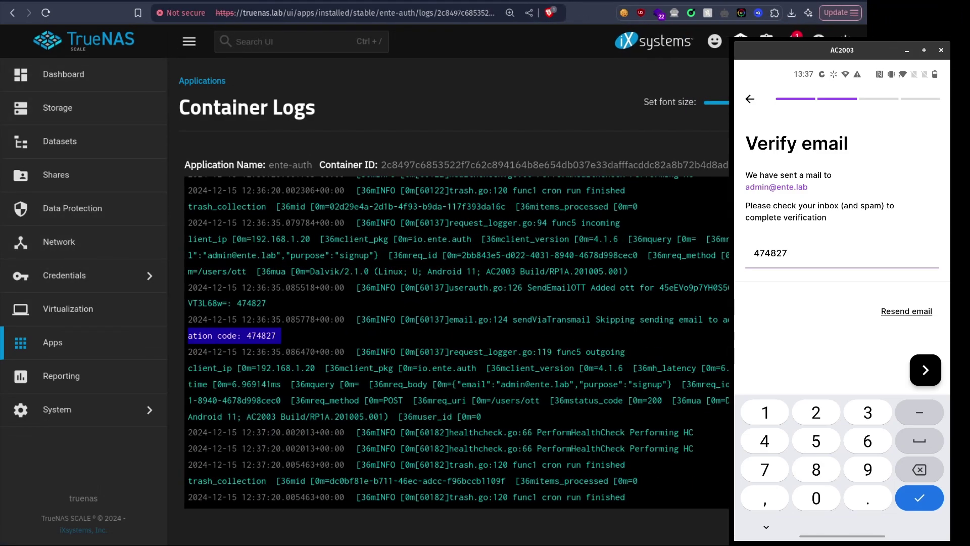
drag(848, 94, 724, 94)
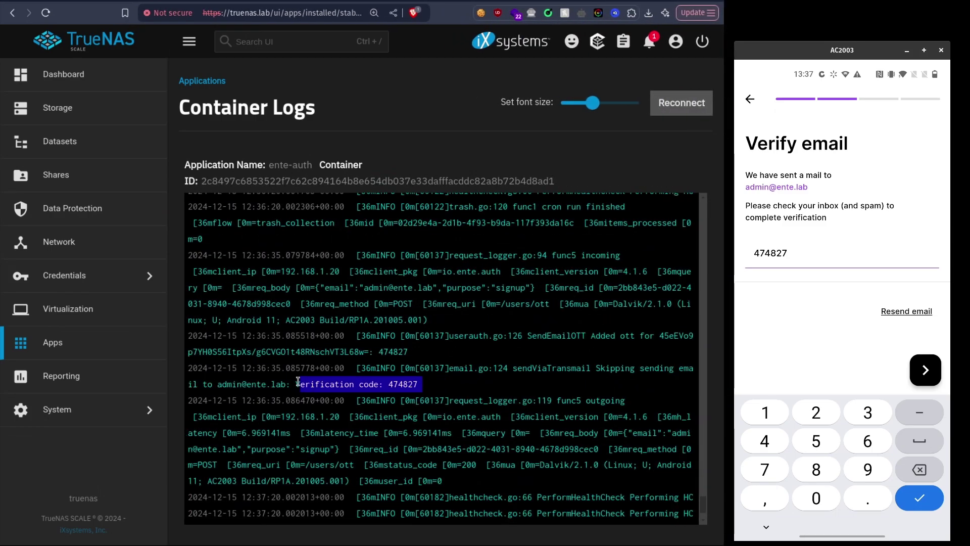
click(302, 383)
drag(293, 383, 486, 384)
key(Return)
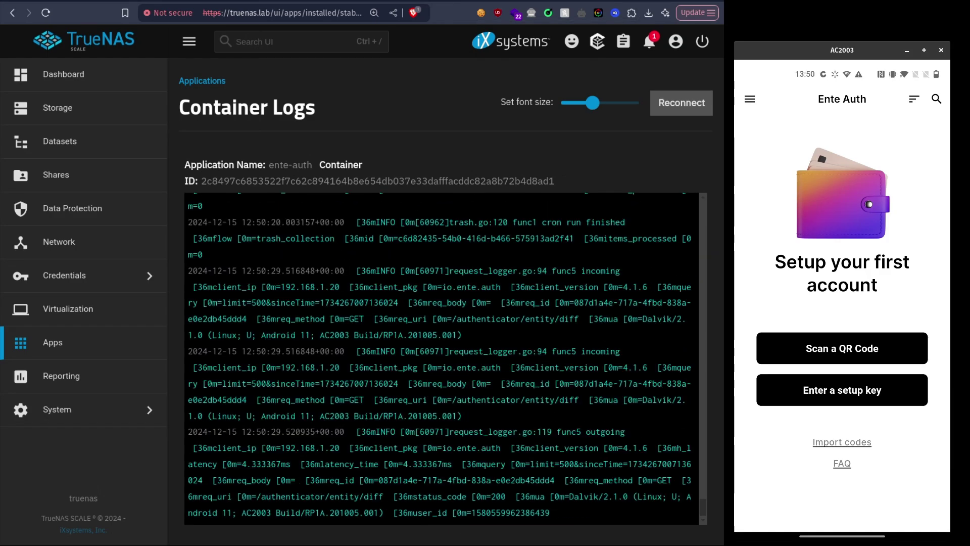
Step: Switch to Google Authenticator and use Transfer codes > Export codes to generate Truenaa's QR code
key(alt+s)
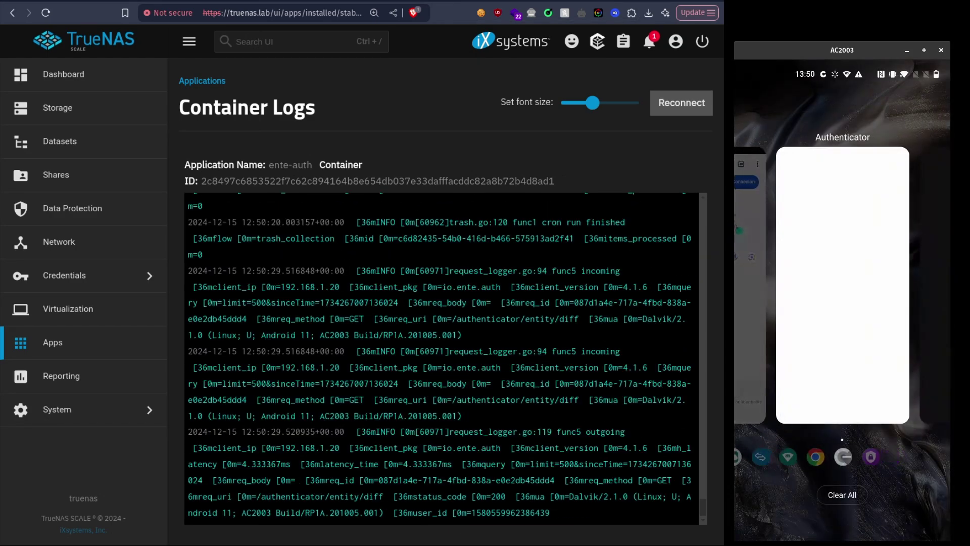
key(alt+s)
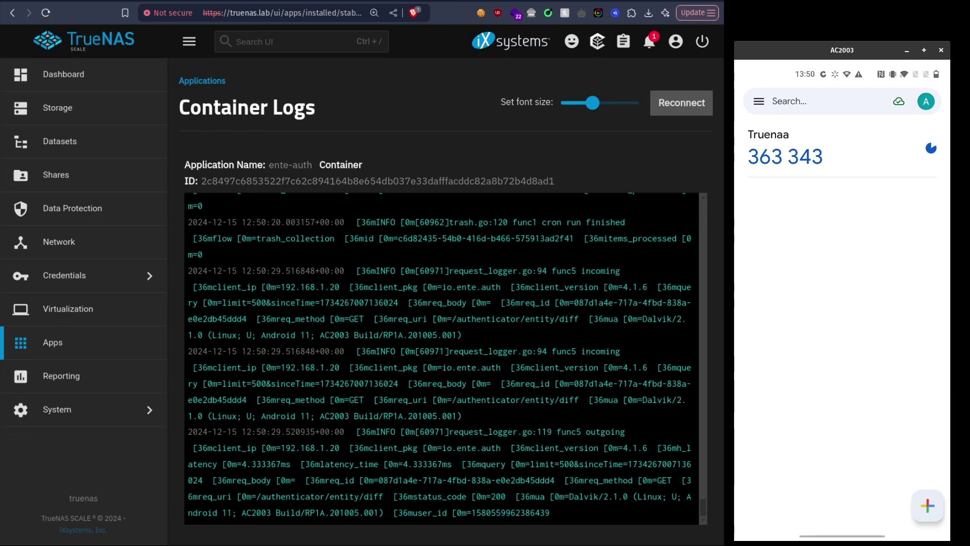
click(759, 101)
key(alt+b)
click(759, 101)
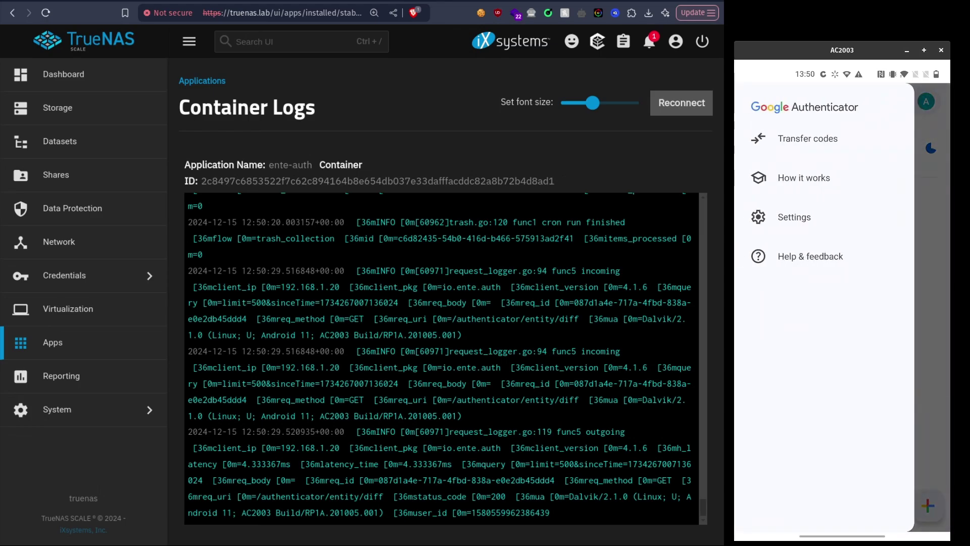
click(807, 138)
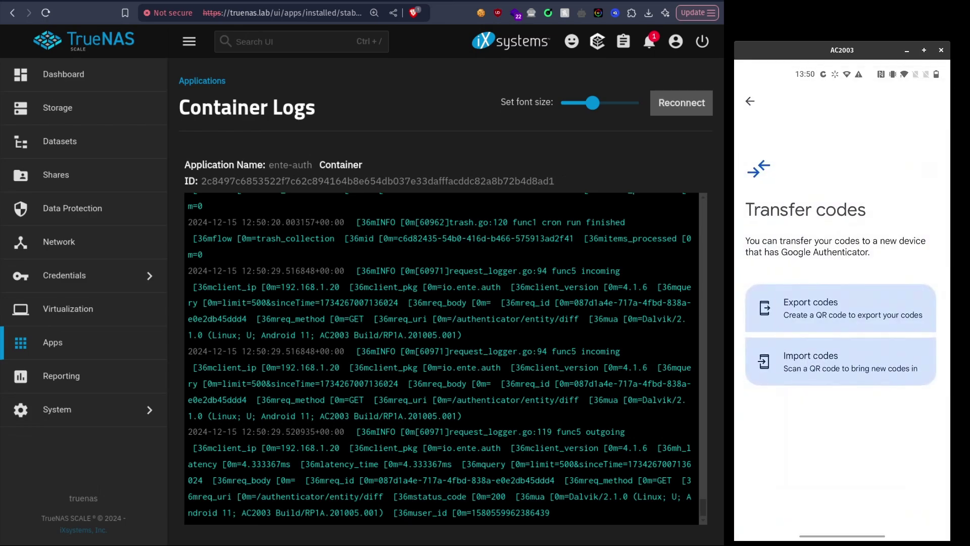
click(841, 308)
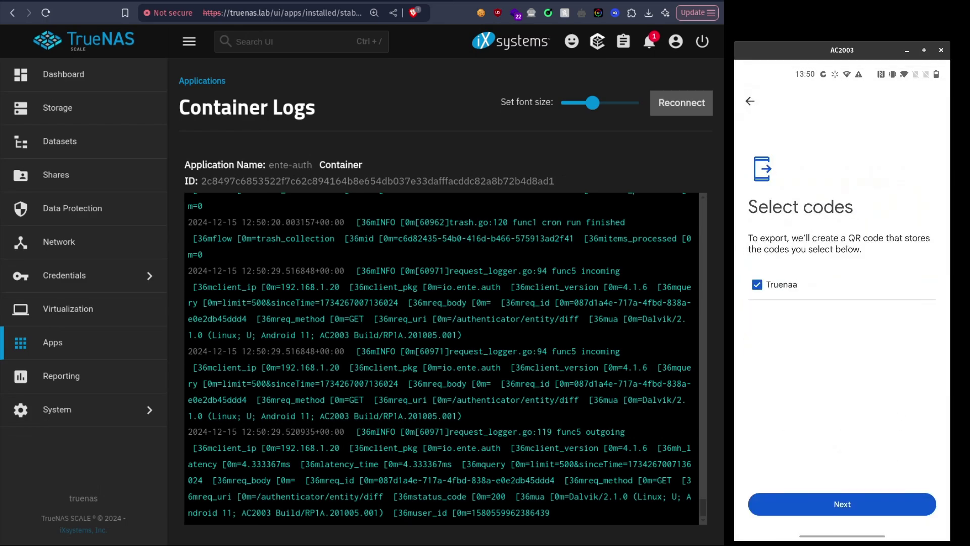
click(843, 504)
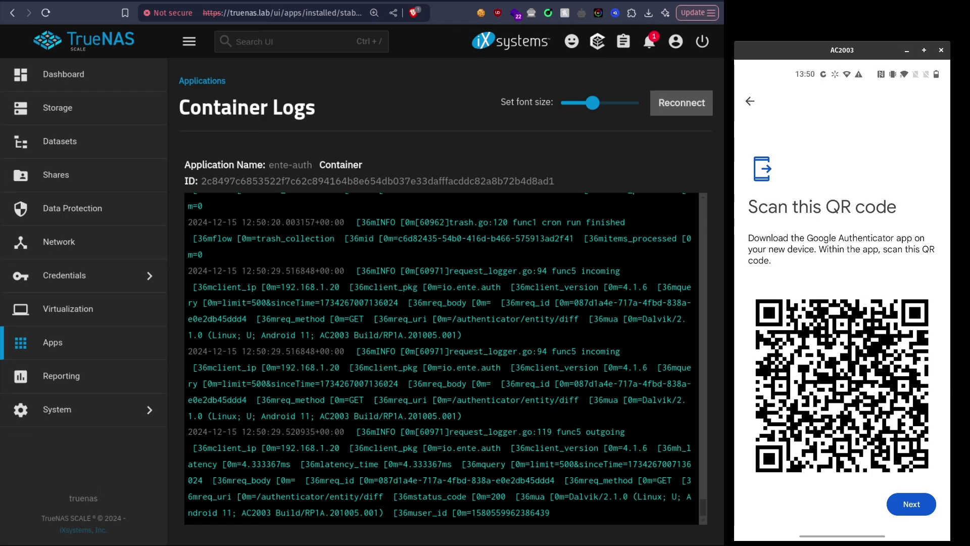
key(alt+s)
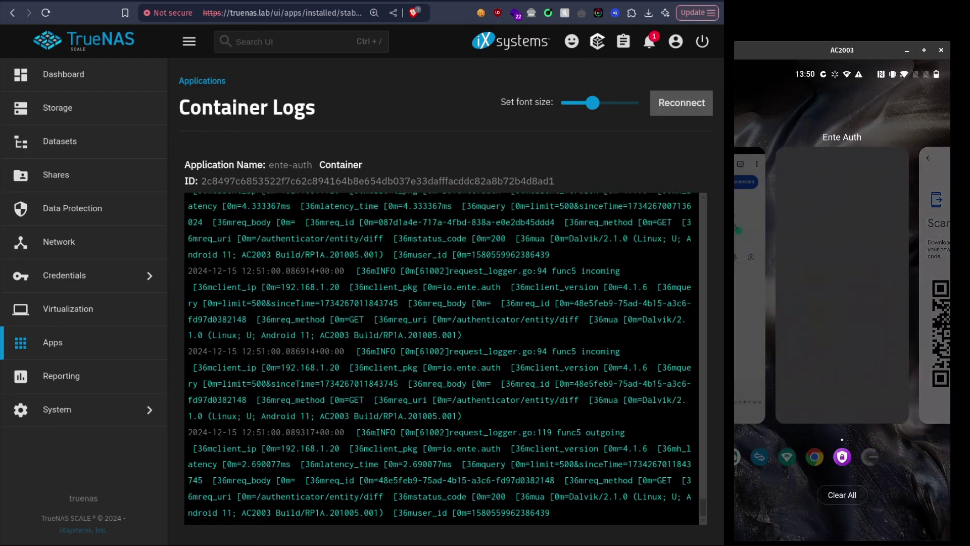
Step: Switch back to Ente Auth from the recent apps overview
key(alt+s)
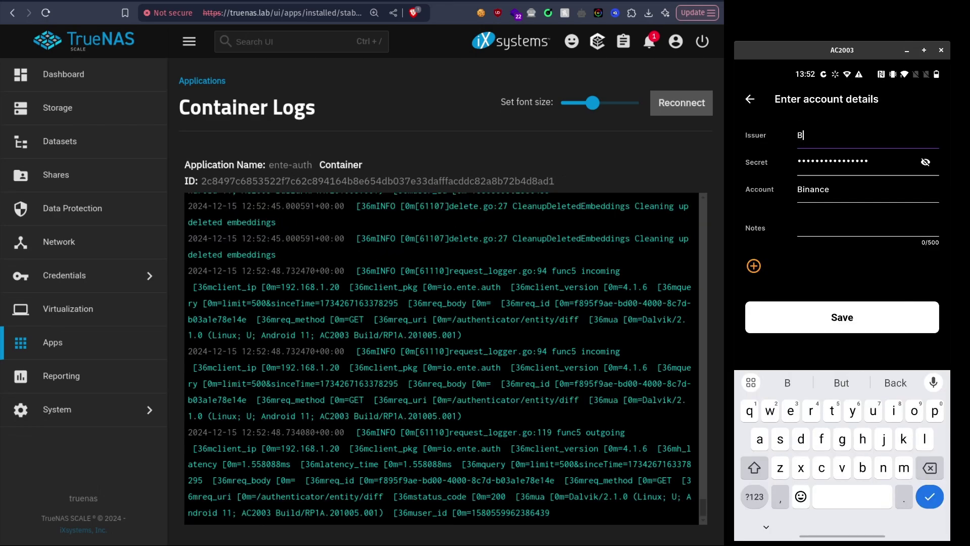
Step: Correct the issuer to Binance and save the Binance code
text(ack na)
key(BackSpace)
key(BackSpace)
key(BackSpace)
key(BackSpace)
key(BackSpace)
key(BackSpace)
text(inance)
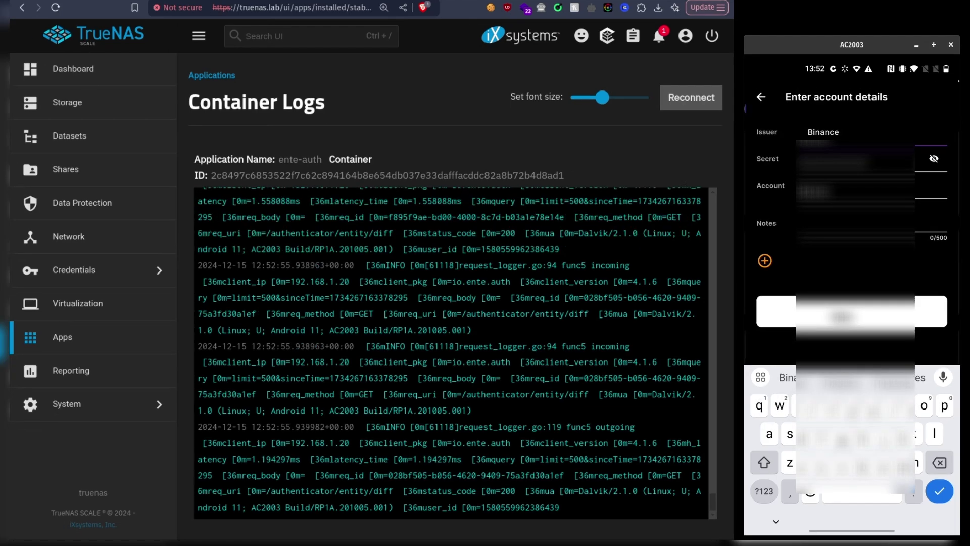
click(842, 316)
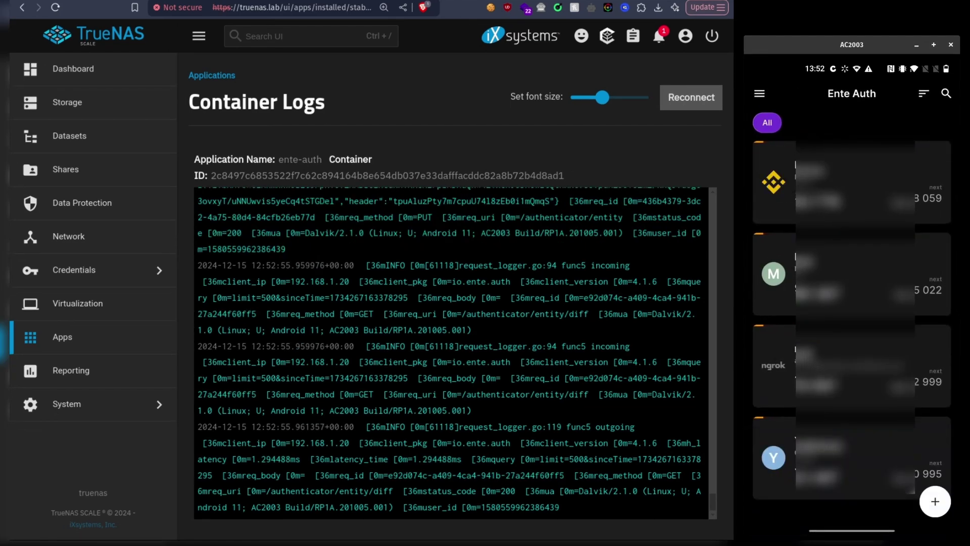
Step: Edit the MEXC code and replace its issuer with Facebook
click(852, 252)
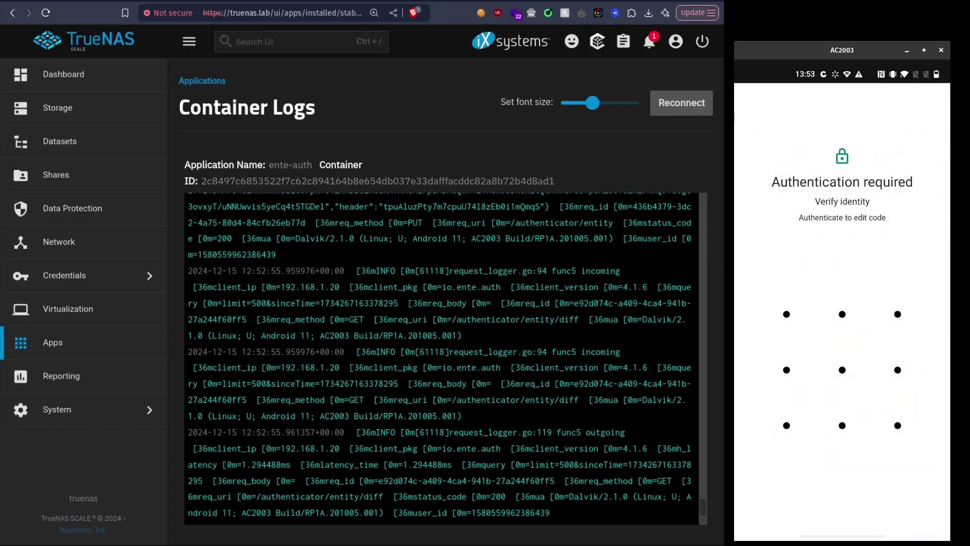
mouse_move(796, 330)
mouse_down()
mouse_move(797, 428)
mouse_move(906, 428)
mouse_up()
key(BackSpace)
key(BackSpace)
key(BackSpace)
key(BackSpace)
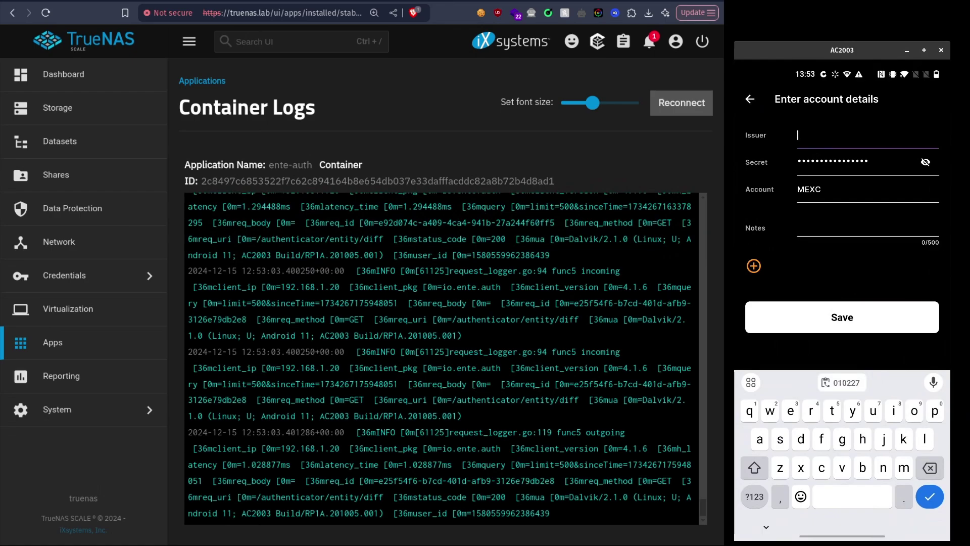
text(Facebbok)
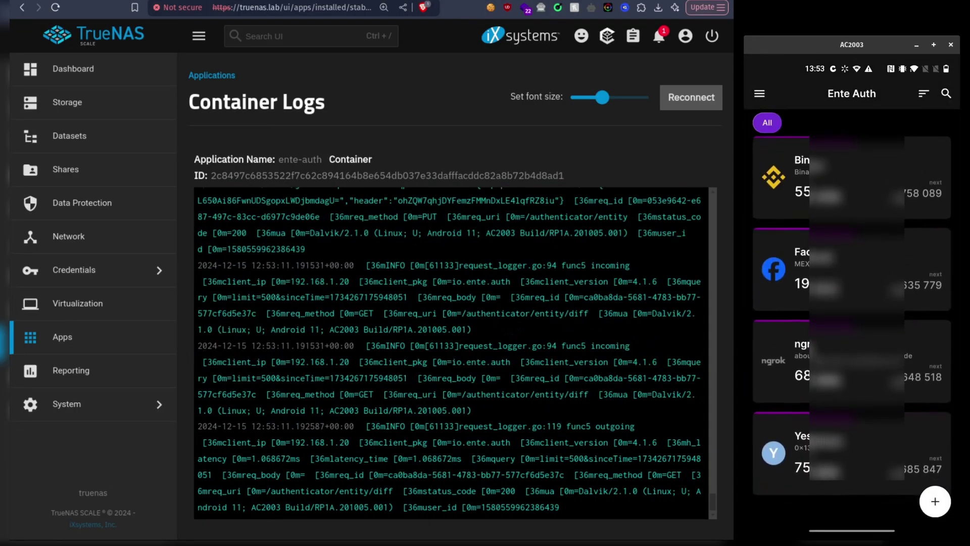
scroll(852, 319, down, 1)
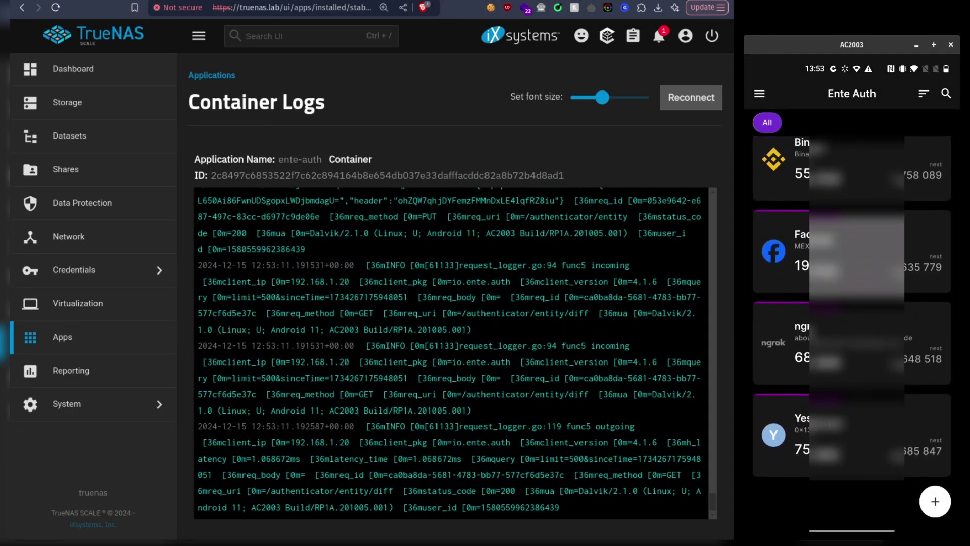